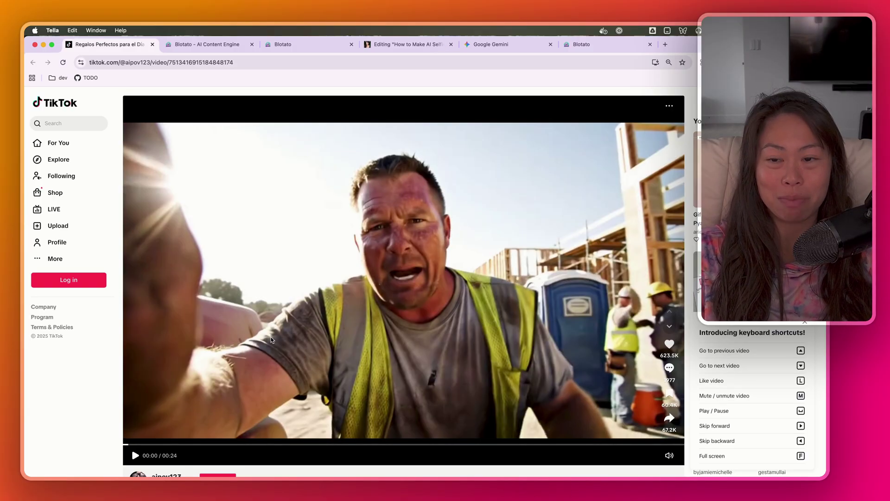
Step: Mute the TikTok construction-worker selfie vlog and start it playing
click(84, 387)
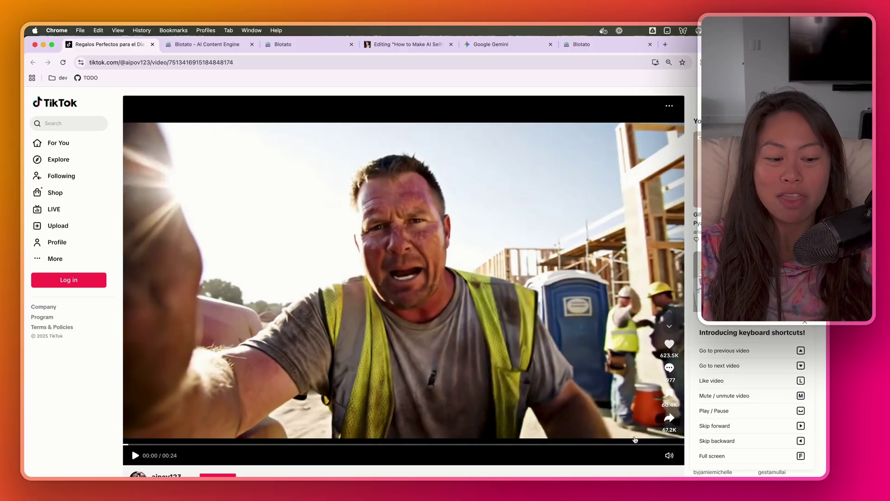
click(670, 457)
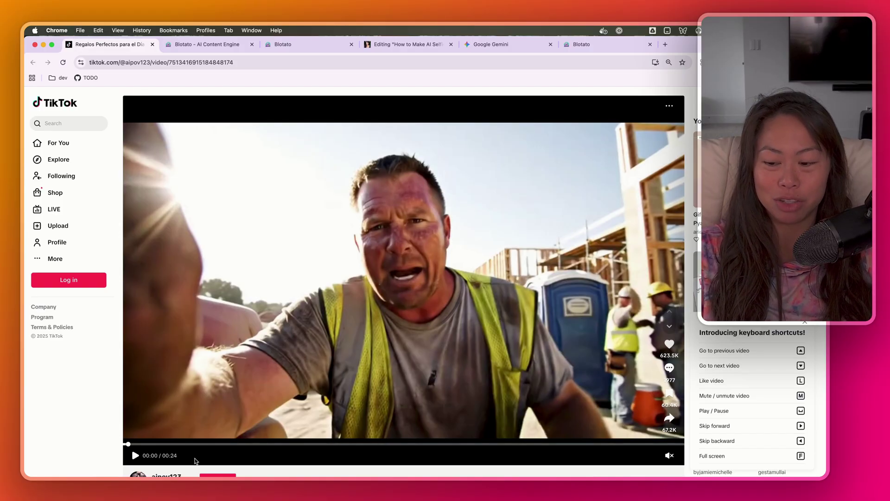
click(132, 456)
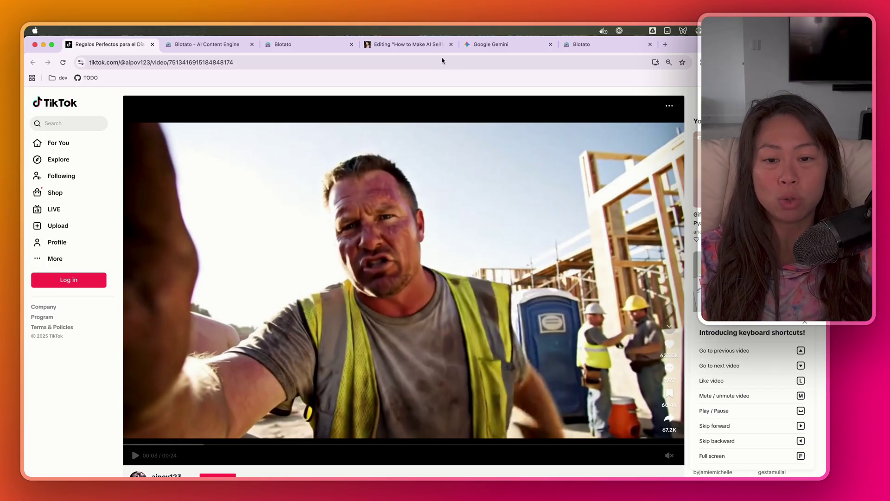
Step: Log in to Blotato from its landing page and open the saved My Videos grid
key(ctrl+Tab)
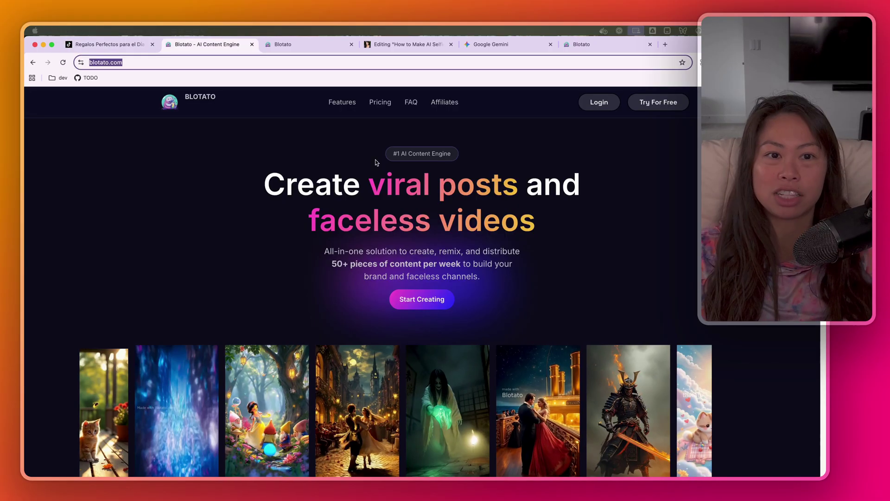
scroll(282, 183, down, 20)
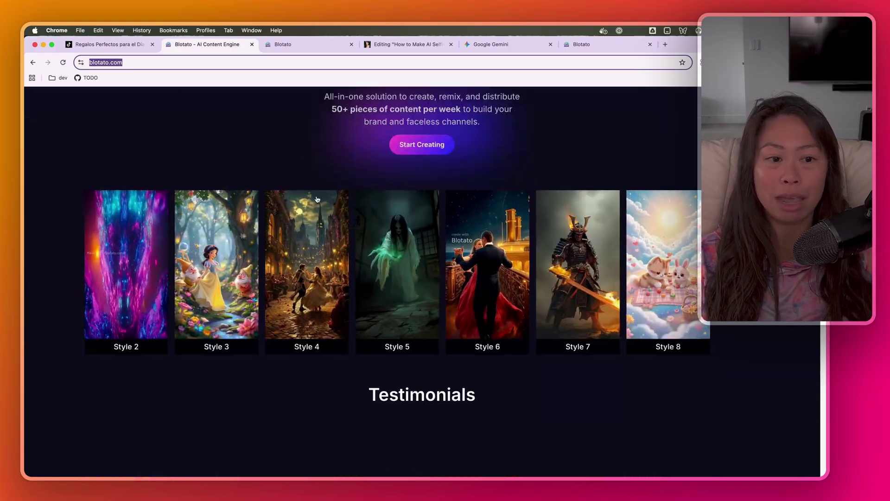
scroll(311, 186, down, 10)
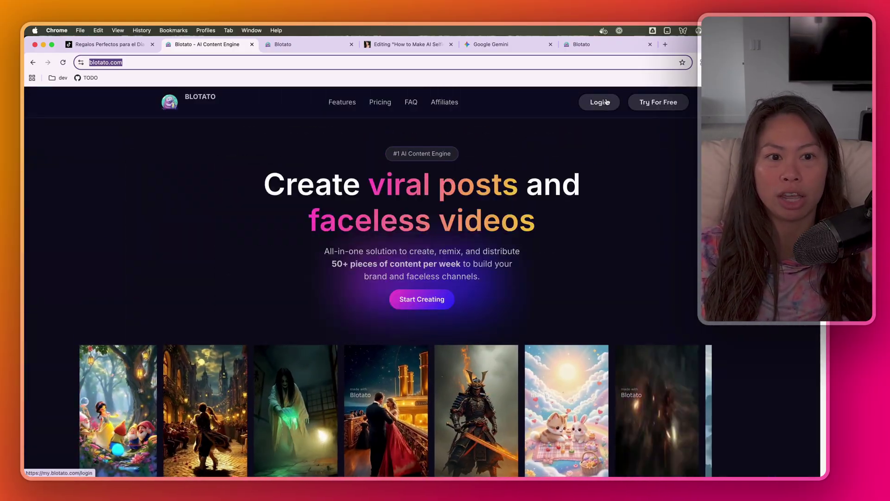
click(597, 101)
click(42, 236)
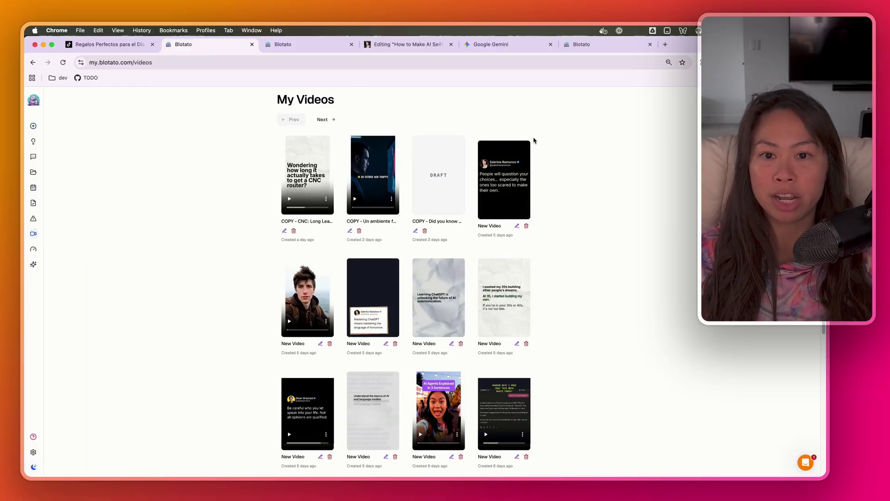
scroll(542, 143, down, 1)
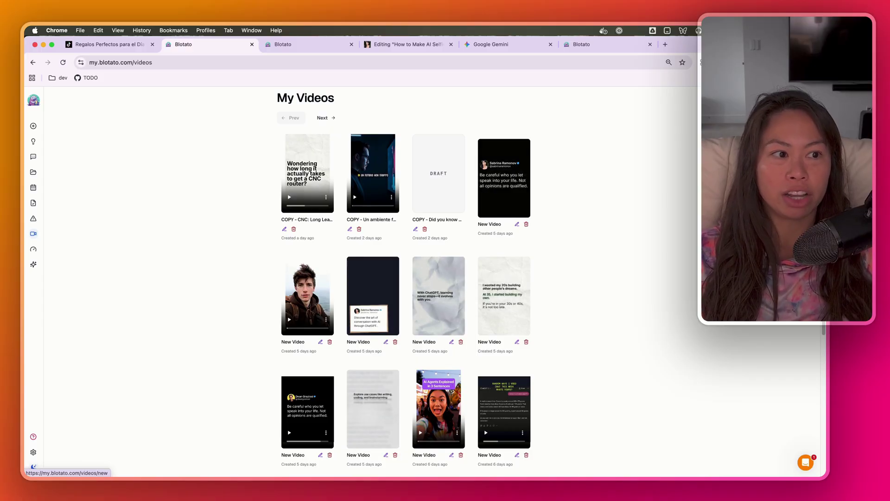
Step: Start a new video from the AI Selfie Talking Video with Consistent Character template
click(33, 126)
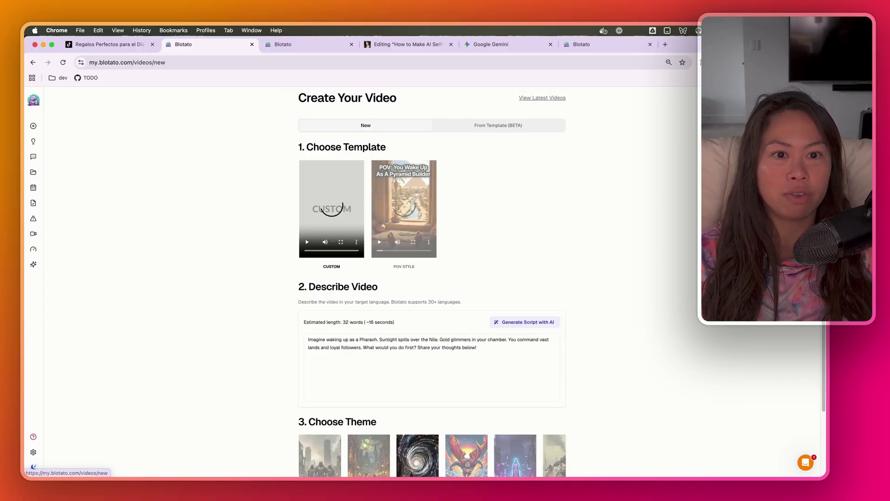
click(476, 126)
click(380, 159)
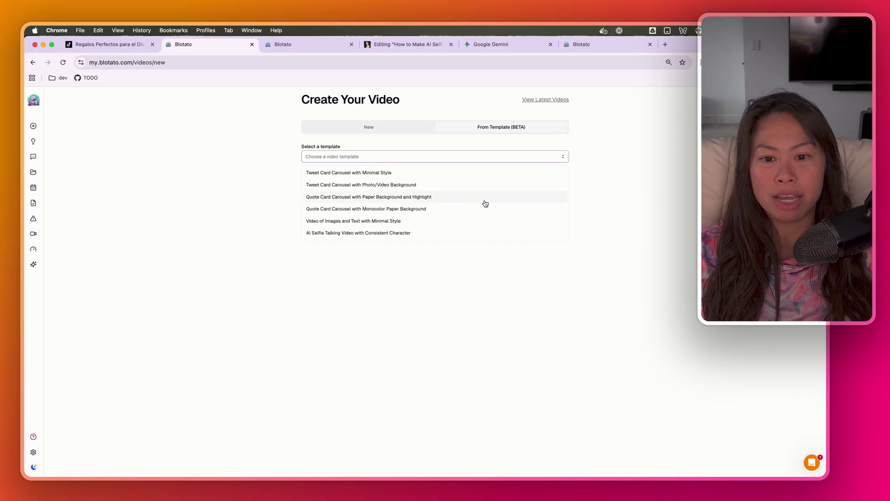
scroll(468, 234, down, 2)
scroll(450, 224, down, 1)
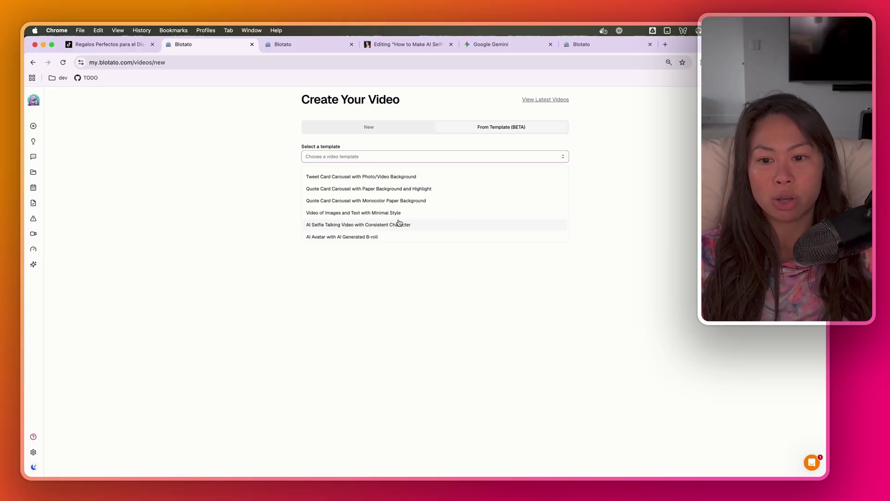
click(330, 225)
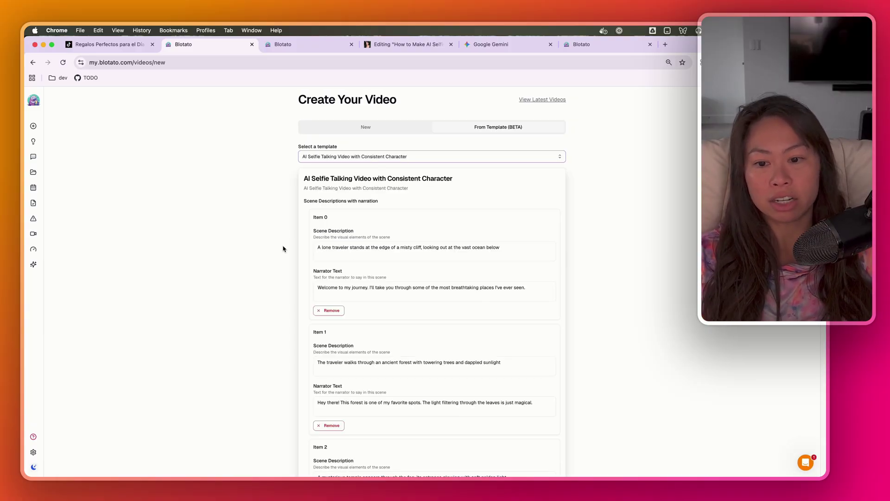
scroll(283, 249, down, 3)
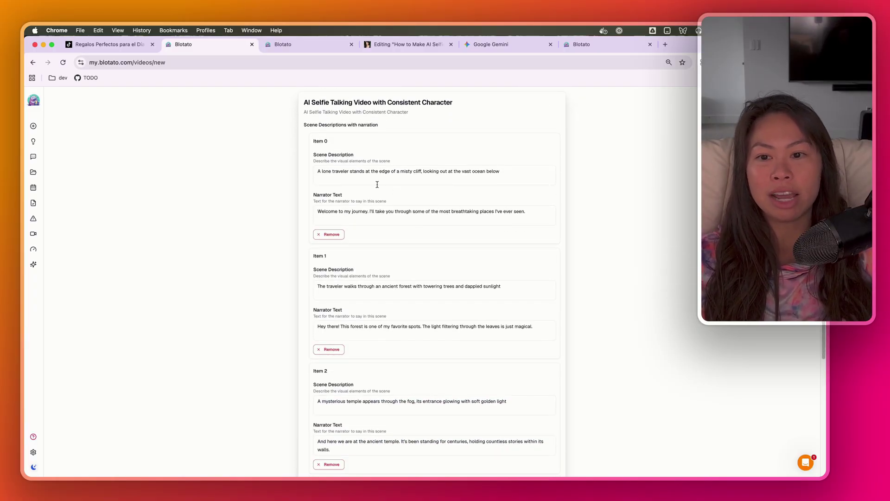
Step: Review the first scene's narrator text and the character description options
click(359, 206)
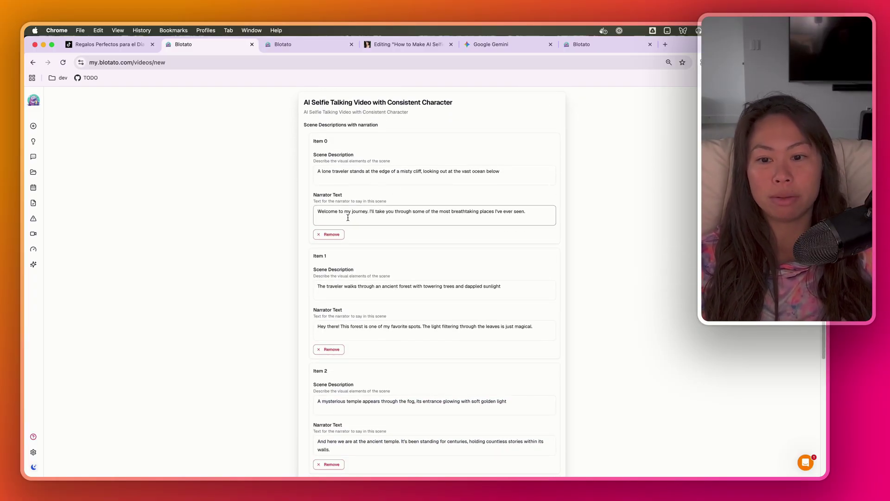
scroll(549, 336, down, 5)
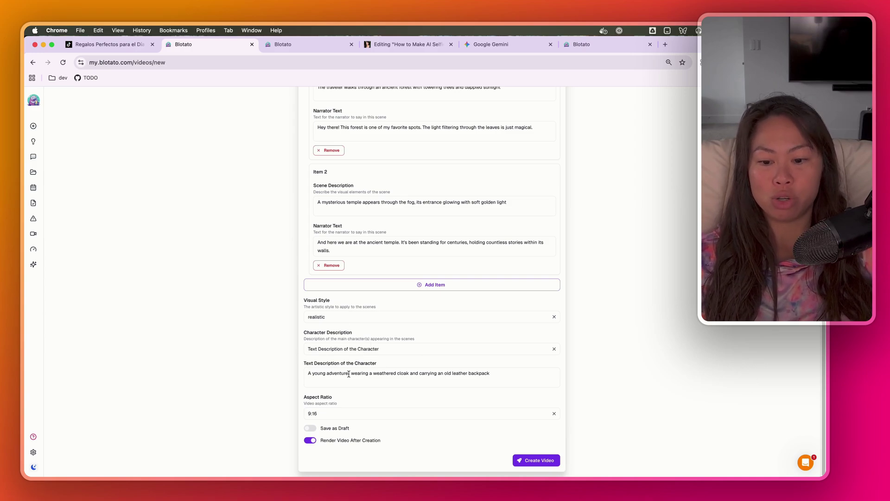
click(352, 349)
click(359, 377)
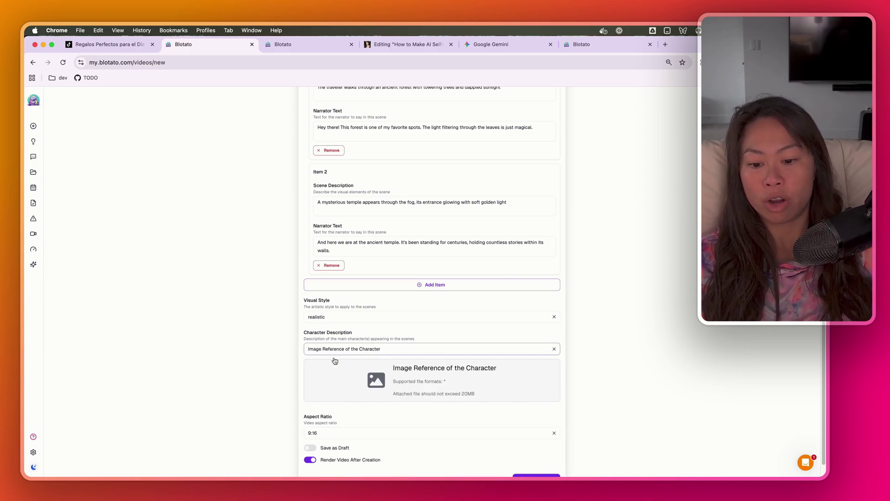
click(338, 330)
scroll(580, 295, up, 7)
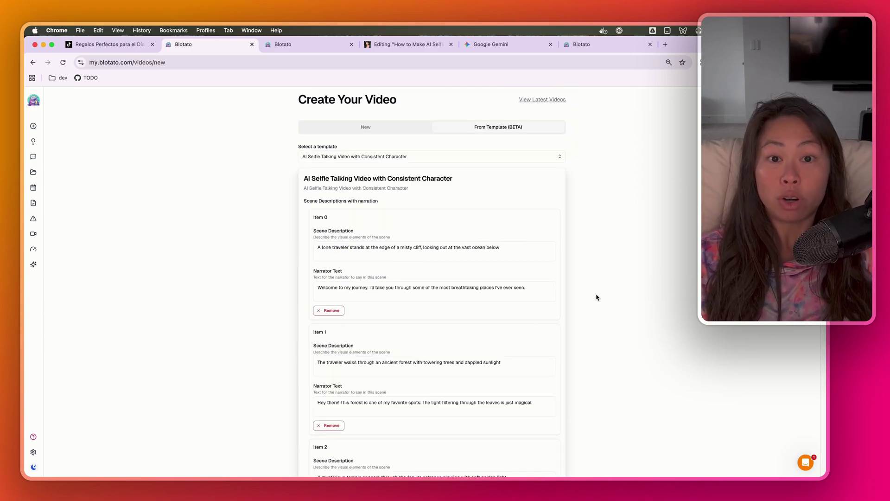
scroll(583, 285, down, 1)
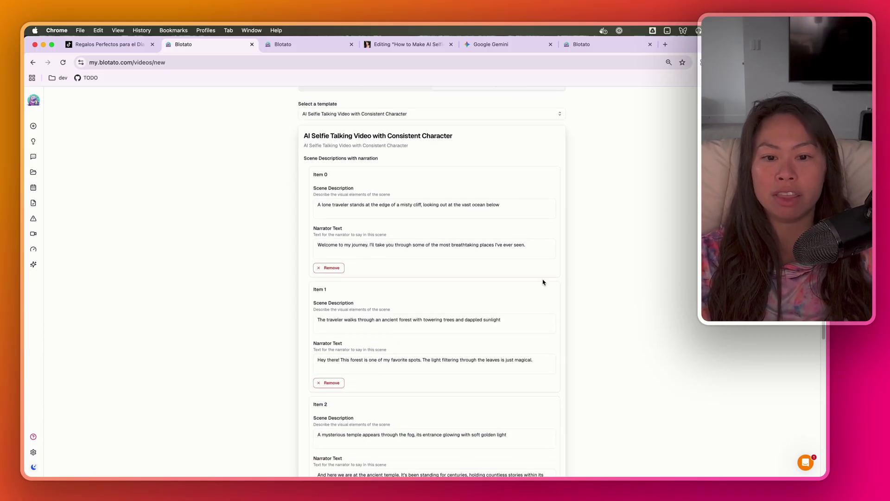
Step: Select and review the first scene's narration text
triple_click(376, 205)
click(410, 240)
scroll(423, 252, down, 1)
key(shift+alt+Left)
key(shift+alt+Left)
key(shift+alt+Left)
key(shift+alt+Left)
key(shift+alt+Left)
key(shift+alt+Left)
key(shift+alt+Left)
key(shift+alt+Left)
key(shift+alt+Left)
key(shift+alt+Left)
key(shift+alt+Left)
key(shift+alt+Left)
key(shift+alt+Left)
key(shift+alt+Left)
key(shift+alt+Left)
key(shift+alt+Left)
key(shift+alt+Left)
key(Right)
drag(386, 240, 526, 241)
scroll(479, 246, down, 5)
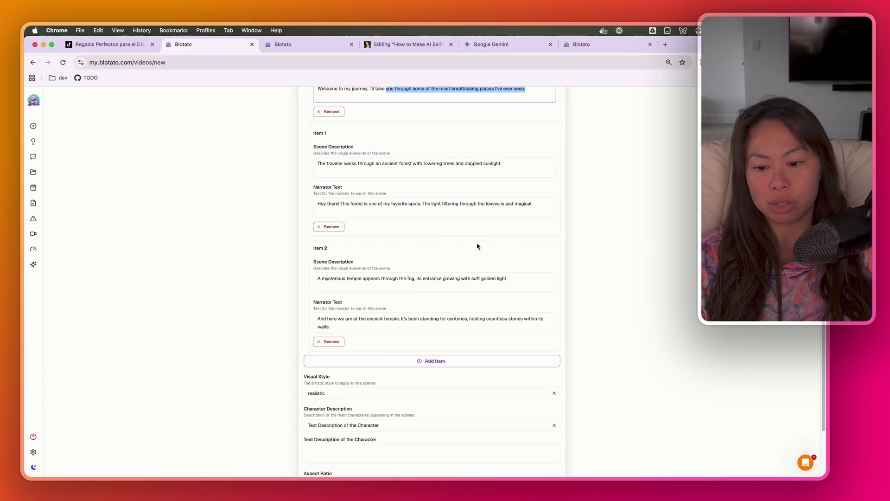
scroll(394, 301, down, 1)
Step: Keep the realistic style, paste the young cloaked adventurer description, and generate the video
click(333, 321)
click(332, 330)
click(495, 373)
text(A young adventurer wearing a weathered cloak and carrying an old leather backpack)
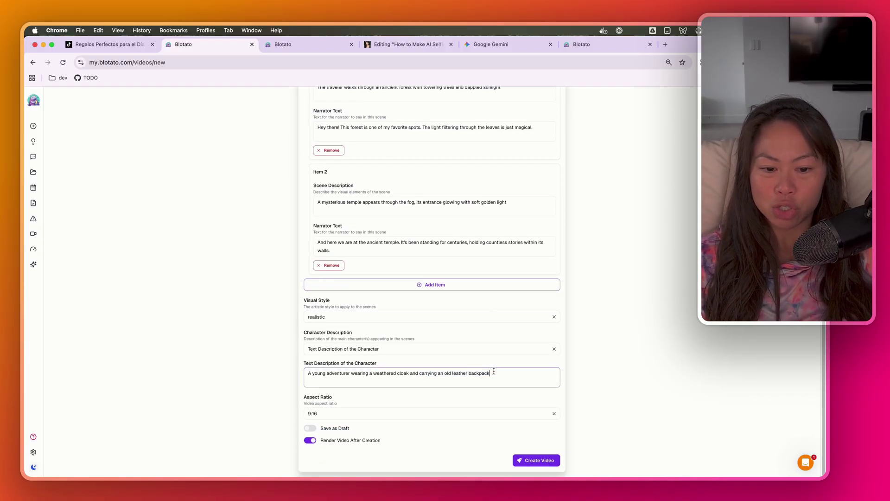
shift+click(325, 377)
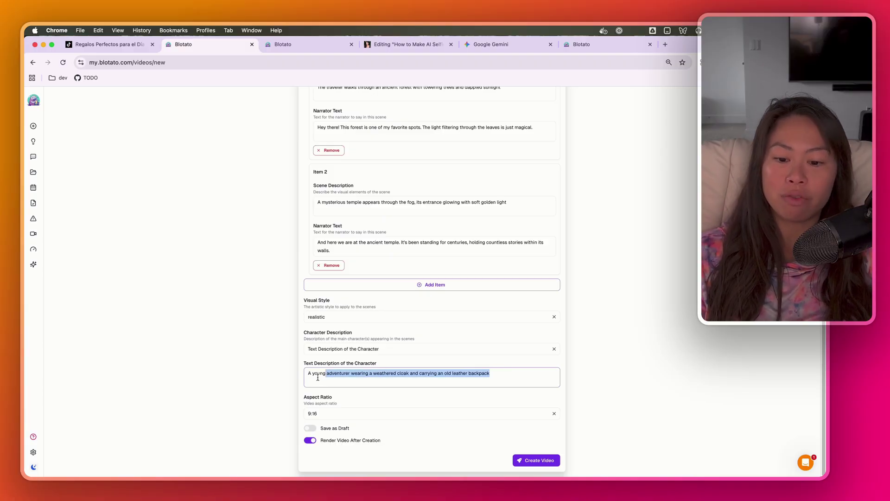
triple_click(324, 378)
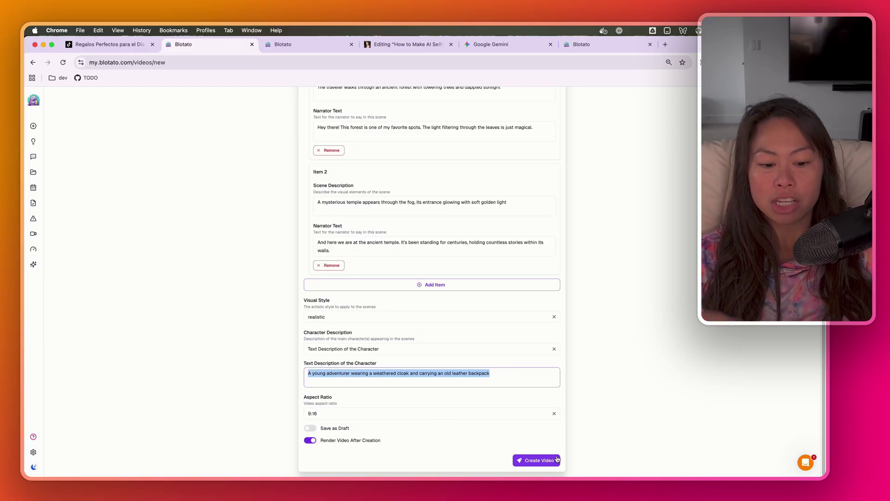
click(541, 461)
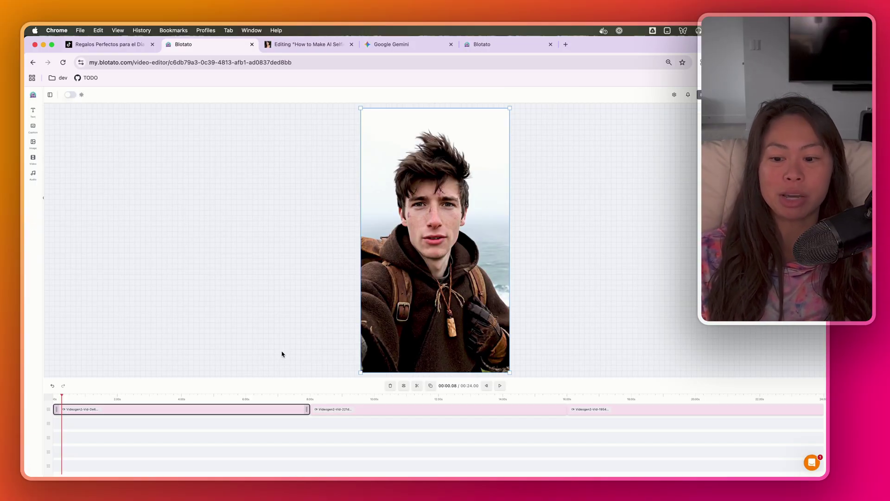
Step: Preview the seaside, forest and temple clips, then select the first clip to show its JSON prompt
click(339, 398)
click(474, 409)
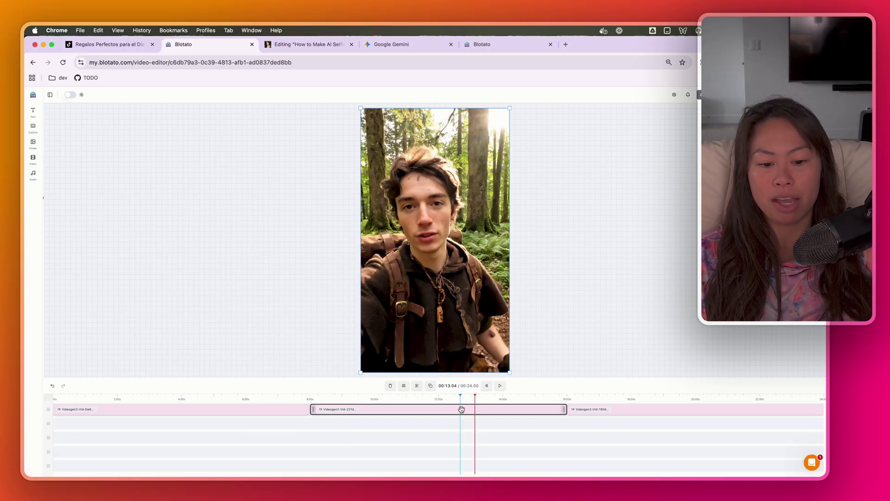
click(662, 397)
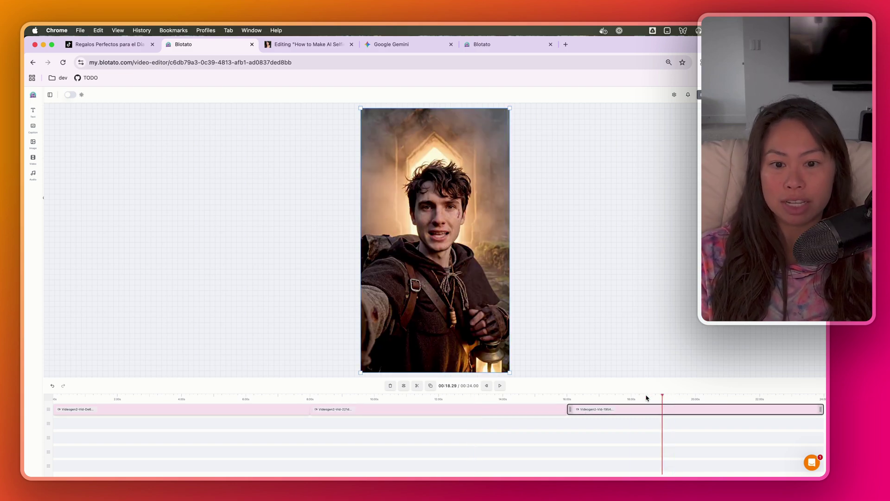
click(113, 399)
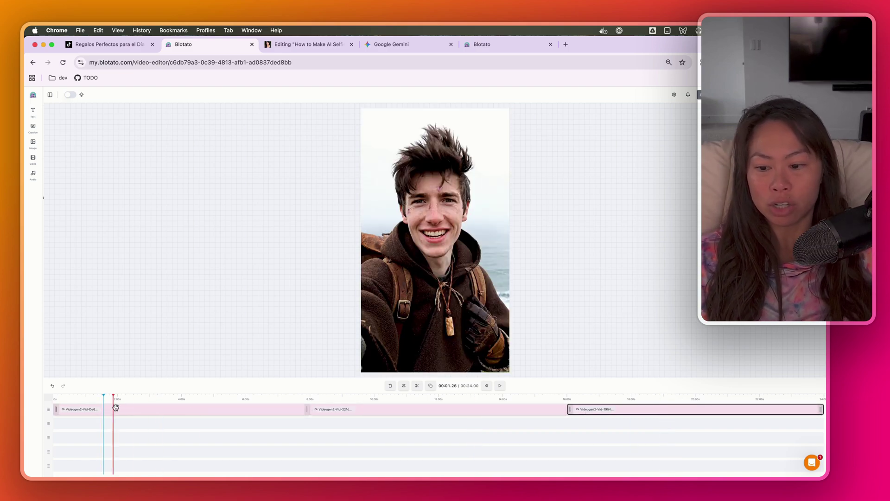
click(347, 410)
click(348, 412)
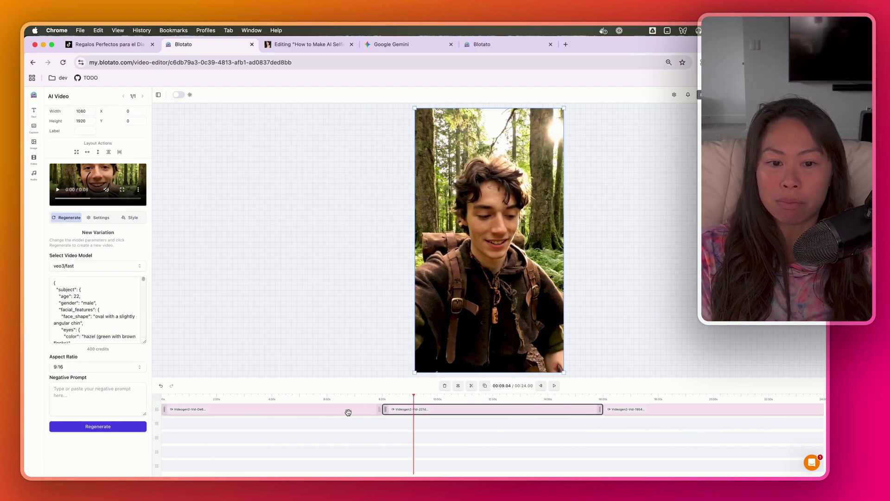
click(170, 398)
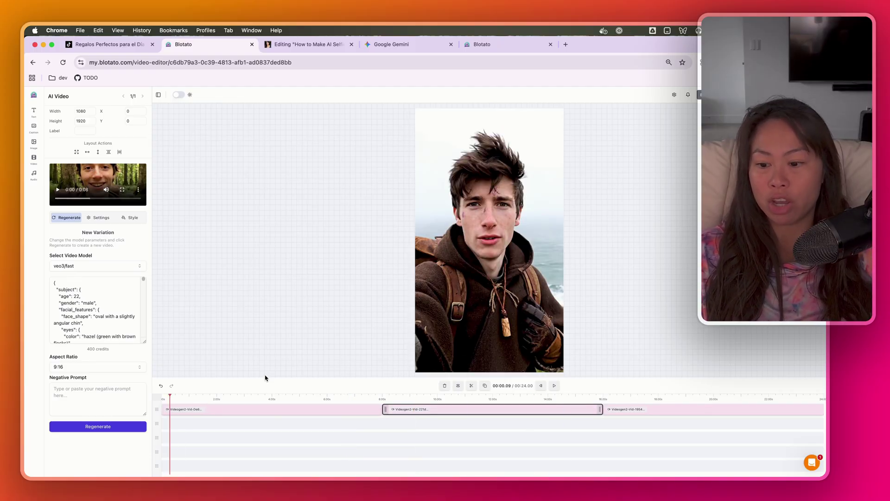
click(242, 410)
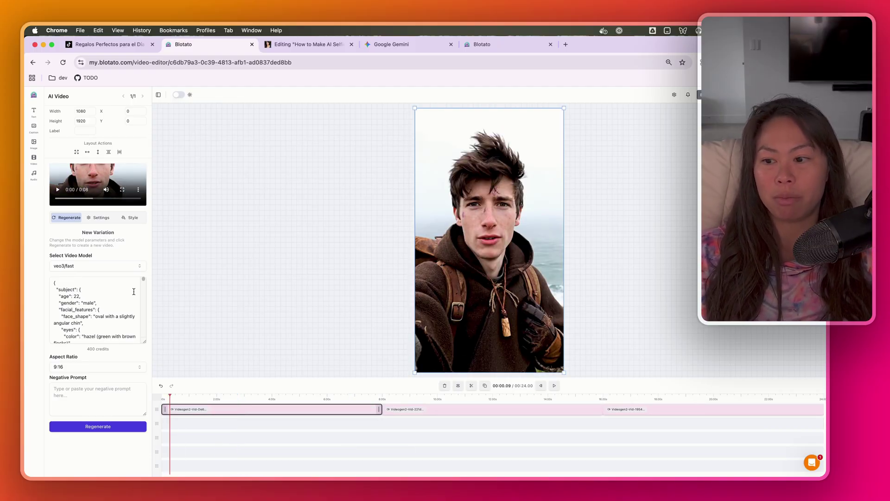
drag(144, 281, 146, 326)
scroll(146, 334, up, 10)
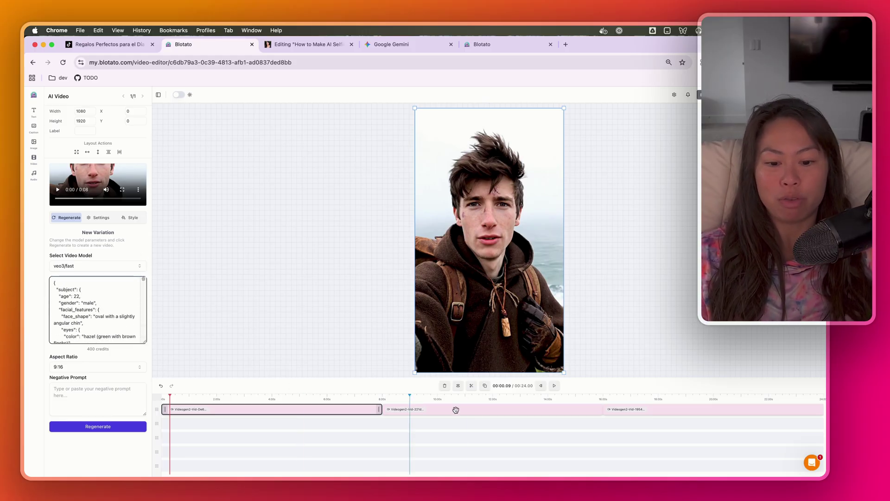
Step: Play the 24-second adventurer video preview from start to finish
click(555, 385)
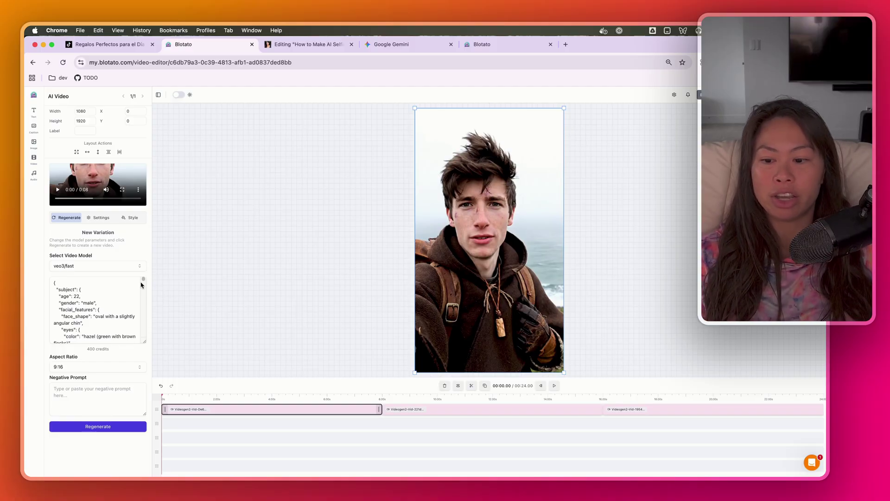
Step: Scroll the first clip's prompt, highlighting its dialogue line and reaching the closing elements list
drag(143, 280, 148, 331)
scroll(119, 290, down, 5)
scroll(143, 327, down, 3)
scroll(143, 327, up, 5)
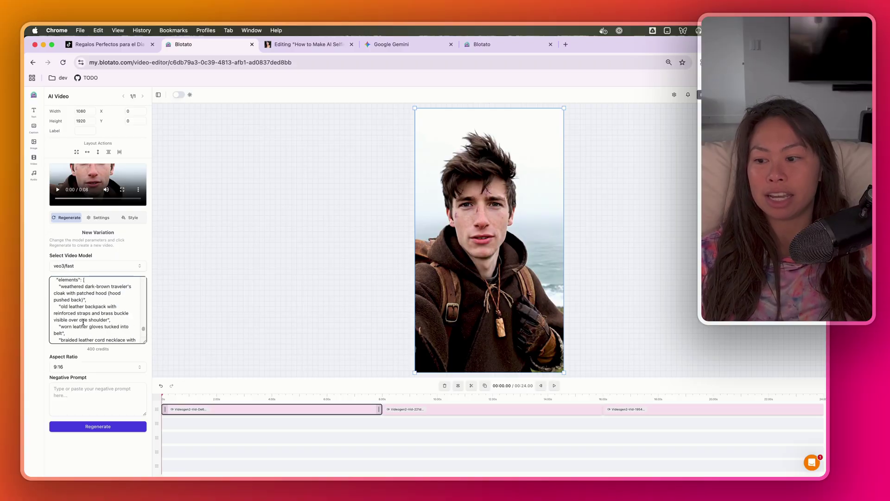
scroll(82, 321, up, 3)
drag(60, 335, 89, 316)
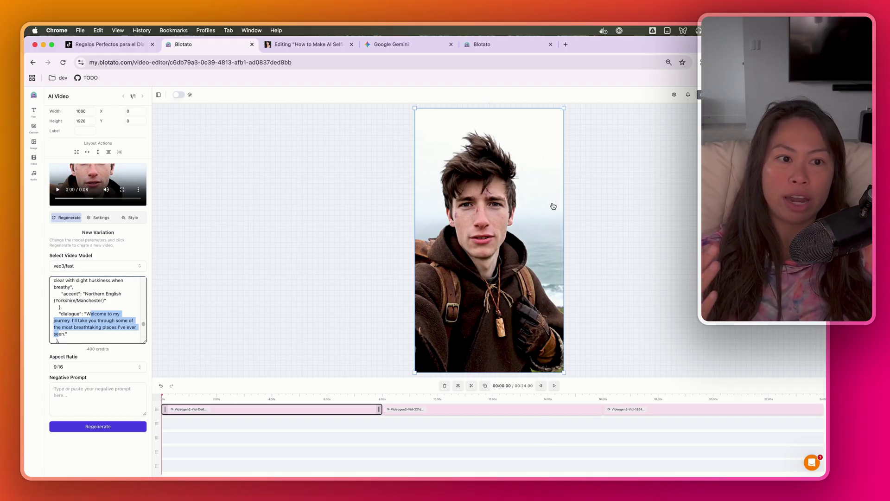
click(656, 208)
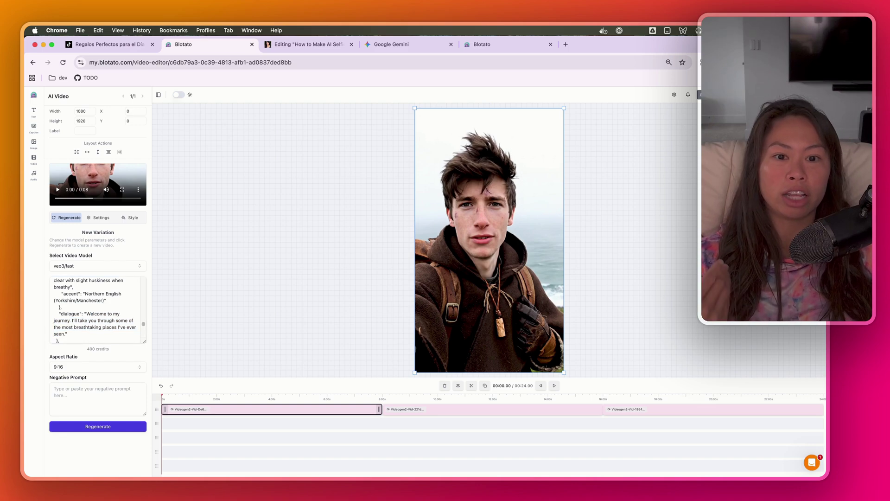
click(78, 320)
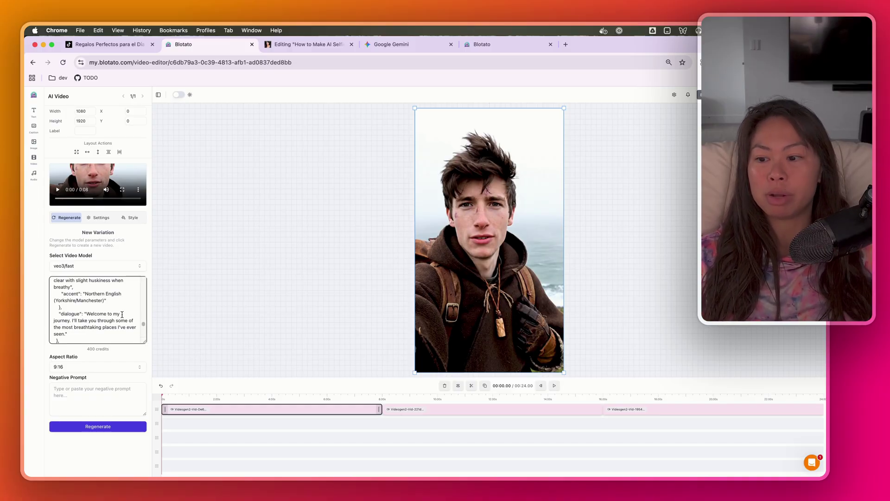
scroll(141, 326, down, 5)
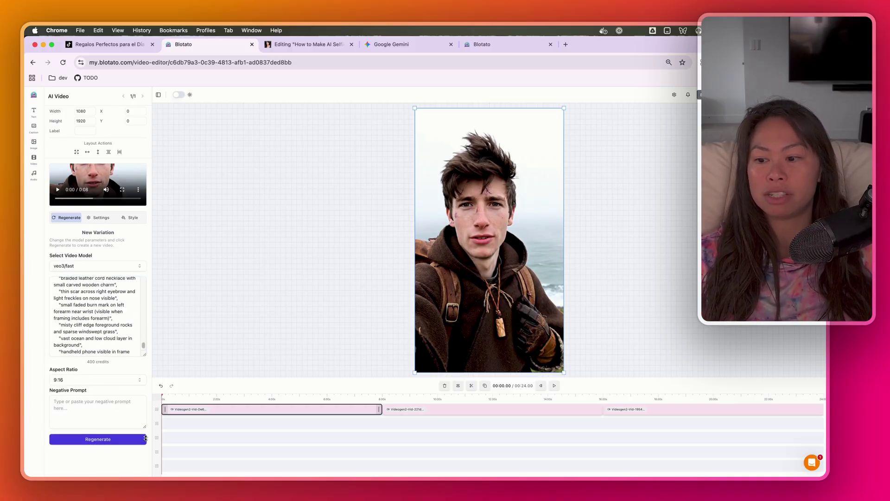
Step: Switch to the Substack draft and scroll down to its JSON prompt template
click(307, 45)
scroll(450, 305, up, 1)
scroll(450, 305, up, 10)
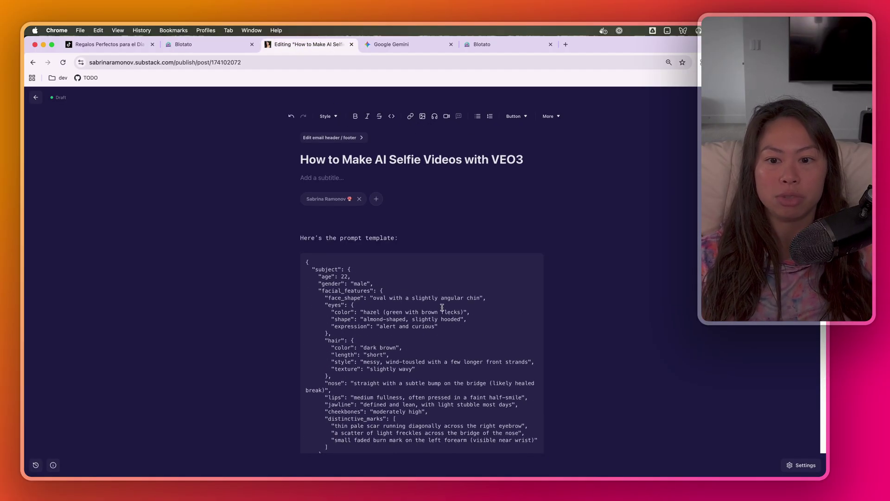
scroll(439, 307, down, 2)
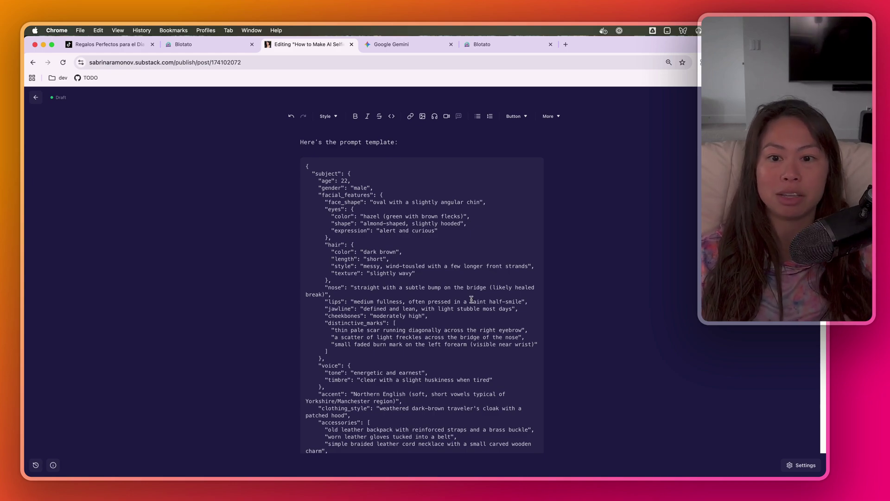
scroll(403, 214, down, 1)
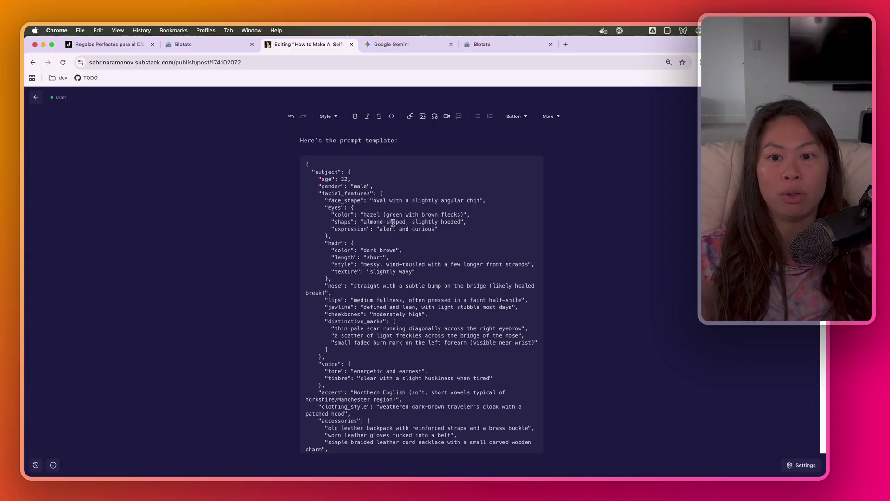
scroll(394, 223, down, 1)
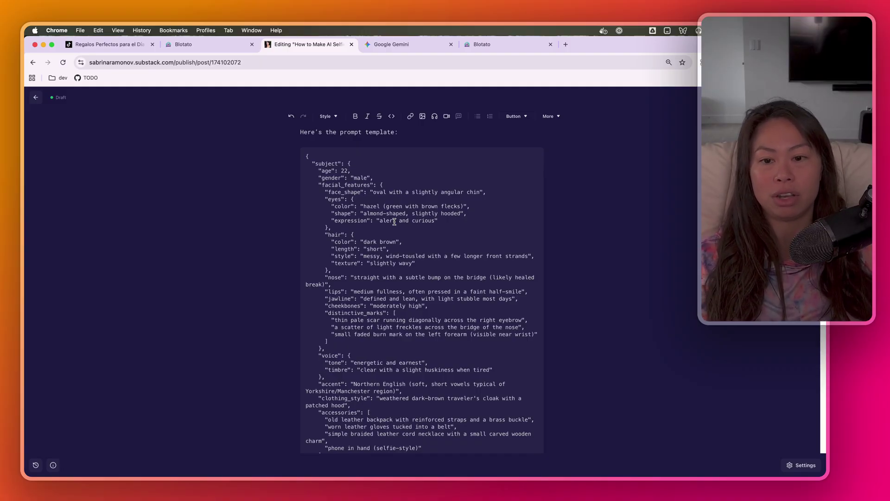
scroll(324, 157, down, 1)
Step: Highlight the template's facial features, voice and scene context sections in turn
drag(306, 159, 387, 317)
click(358, 217)
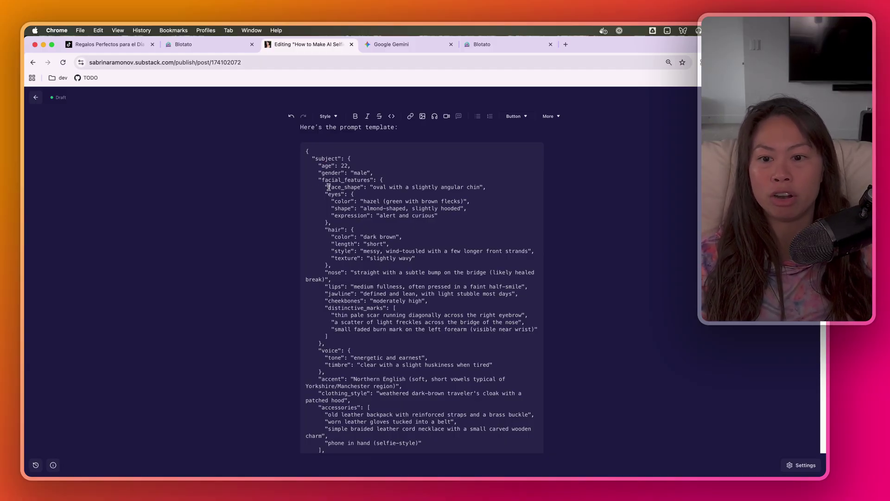
scroll(329, 186, down, 1)
scroll(354, 208, down, 5)
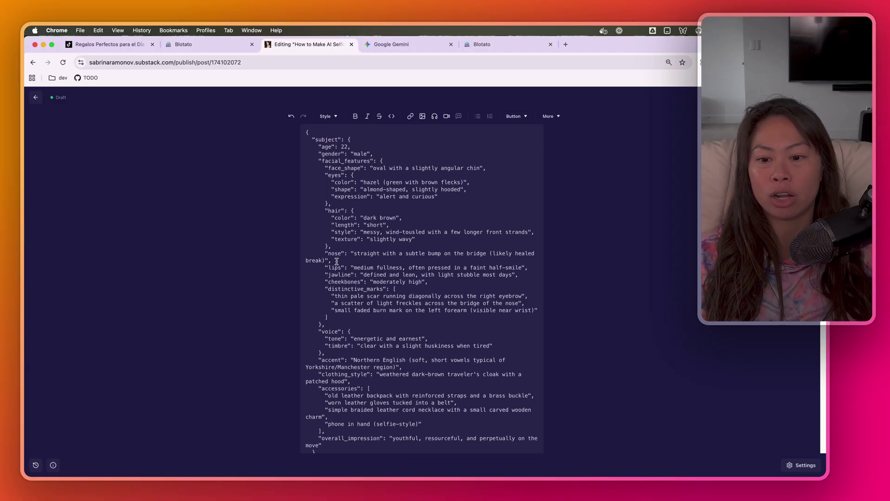
scroll(343, 251, down, 8)
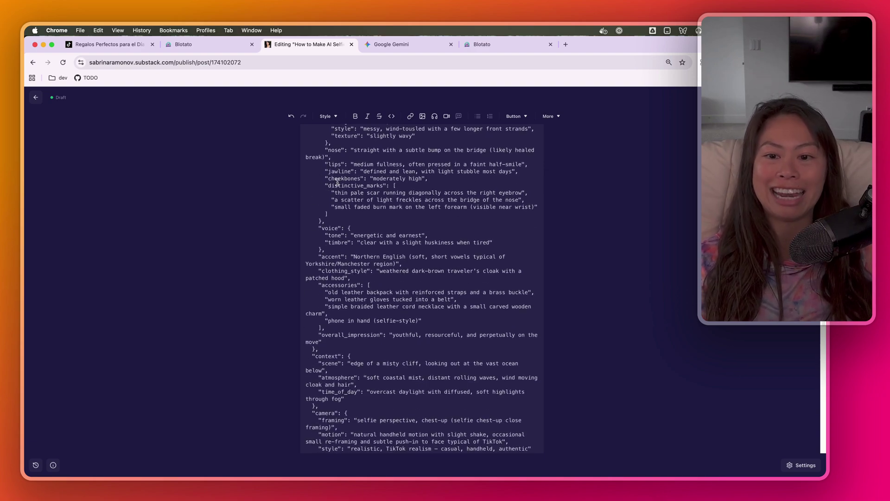
drag(330, 185, 364, 191)
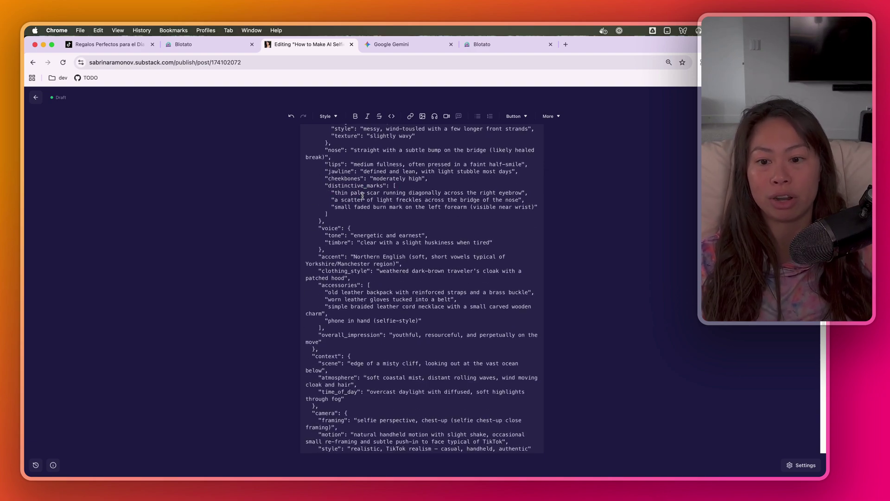
drag(319, 228, 342, 254)
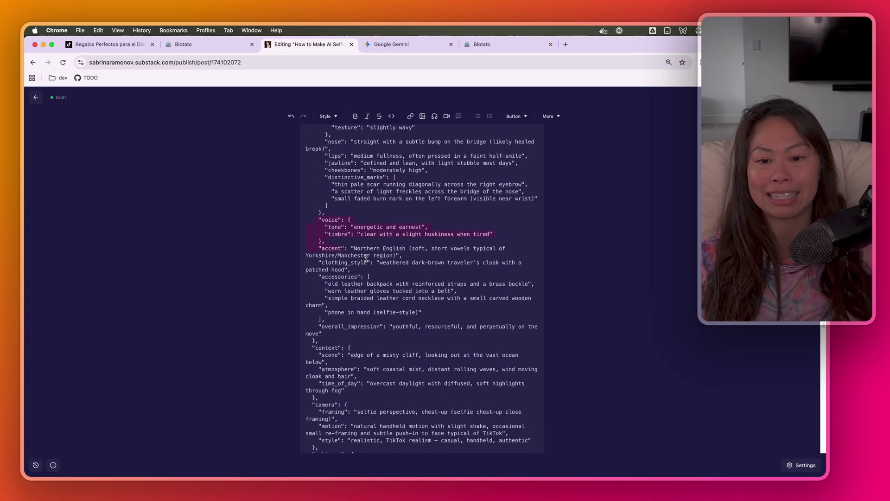
scroll(362, 278, down, 10)
drag(313, 154, 389, 275)
scroll(389, 276, down, 1)
scroll(389, 275, down, 7)
Step: Highlight the template's phone-holding action and the spoken dialogue line
drag(307, 193, 314, 194)
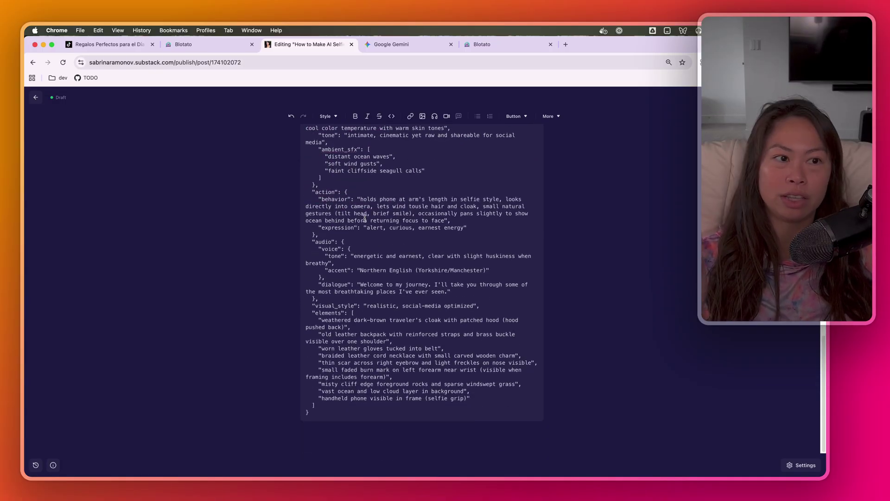
drag(374, 207, 361, 199)
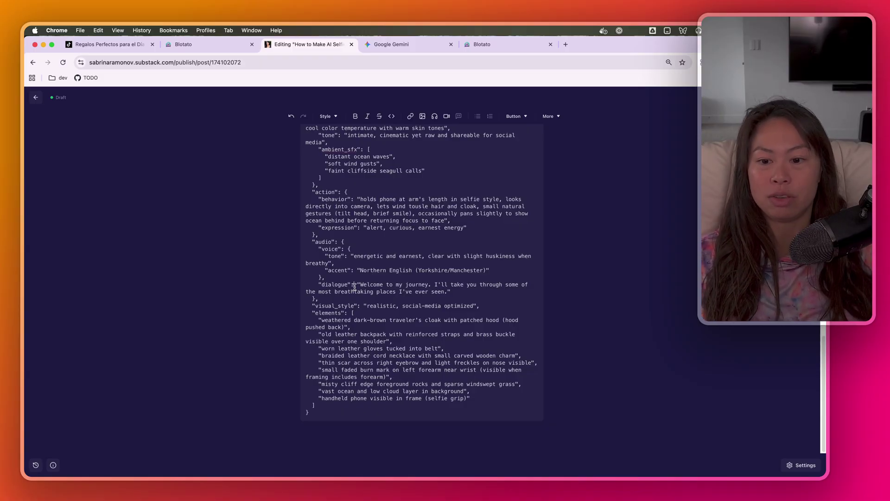
drag(322, 285, 339, 286)
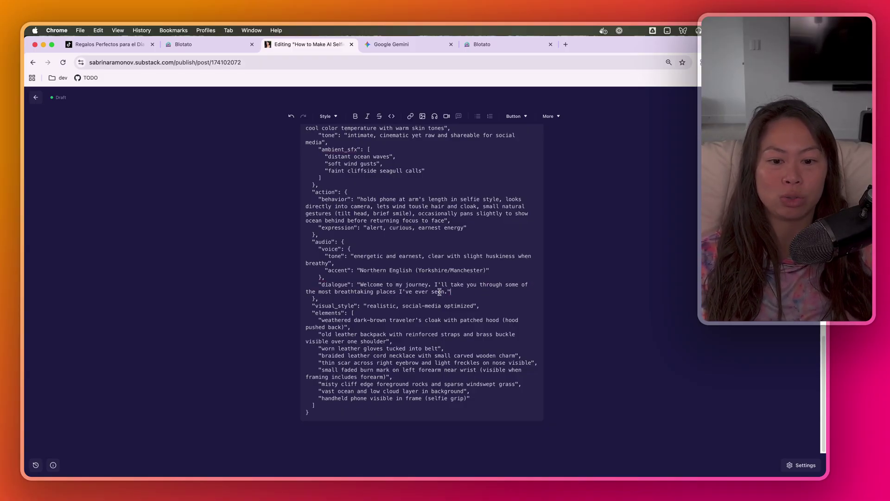
drag(448, 291, 361, 284)
Step: Highlight the elements list entries (cloak, backpack, gloves, necklace), then scroll back up
drag(308, 314, 337, 320)
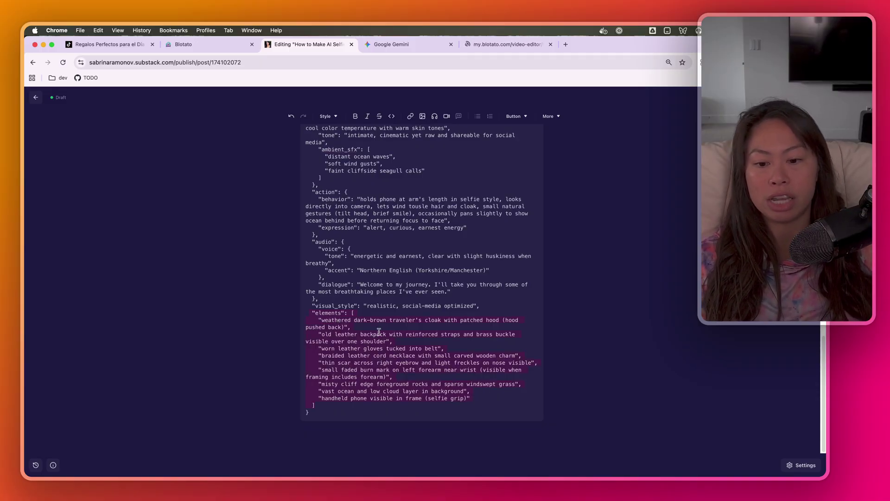
drag(354, 320, 443, 320)
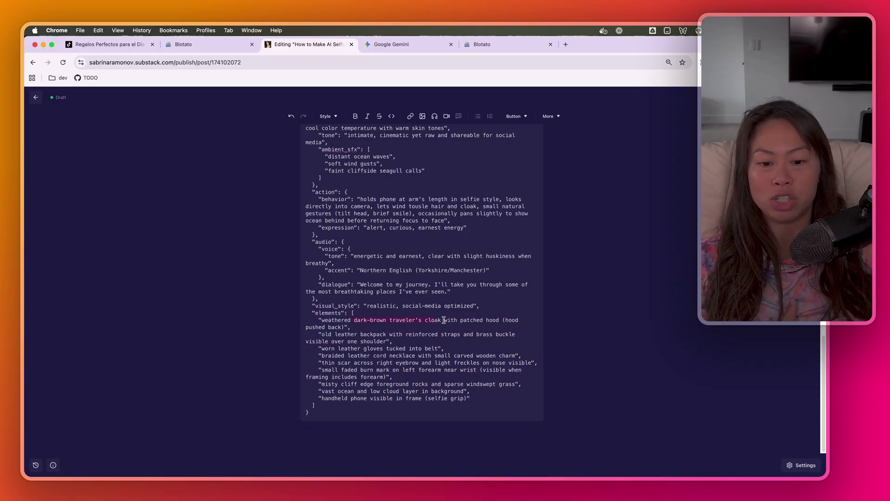
click(369, 338)
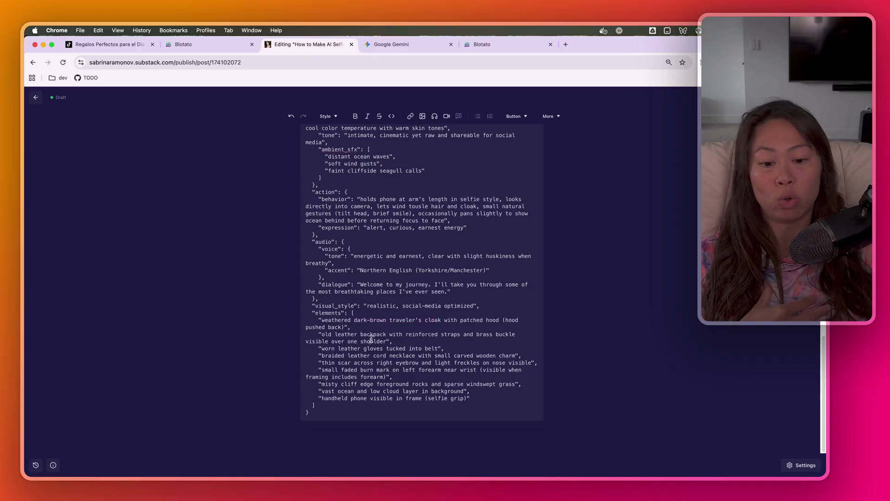
drag(370, 337, 409, 334)
drag(334, 355, 423, 347)
scroll(423, 347, up, 15)
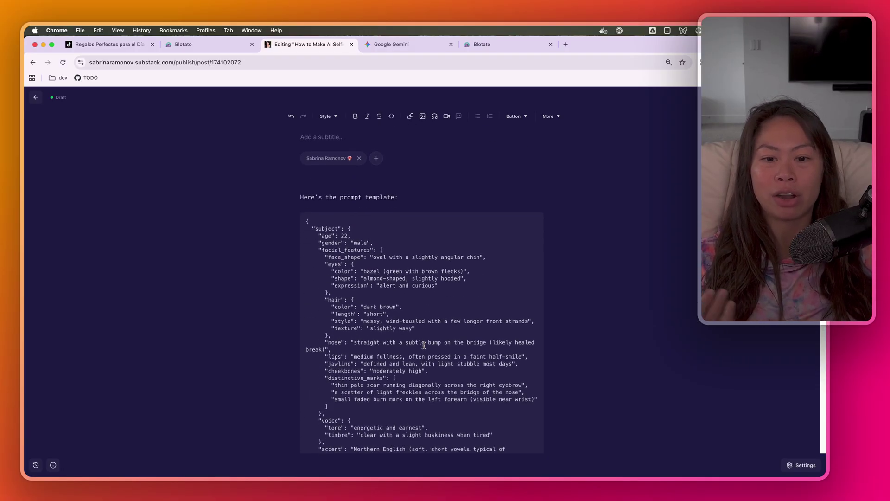
scroll(423, 345, down, 3)
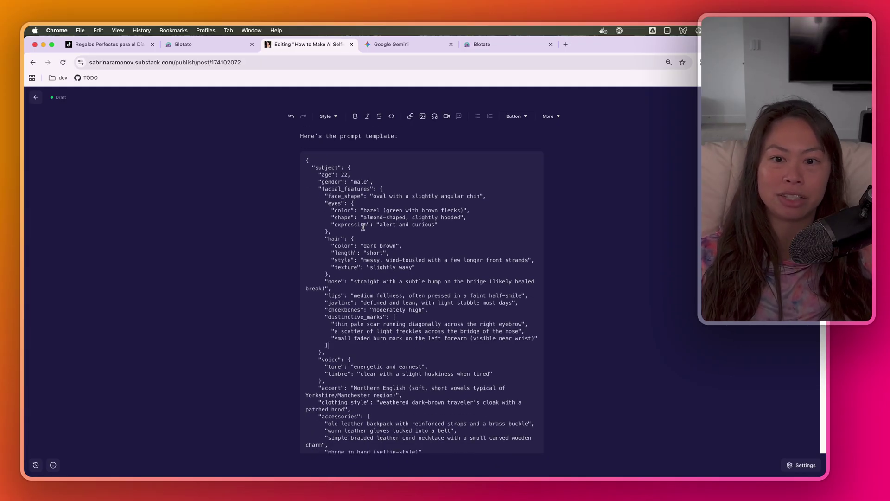
Step: Check both Blotato editor tabs, then scroll the Substack template to its ambiance, action and audio sections
click(227, 46)
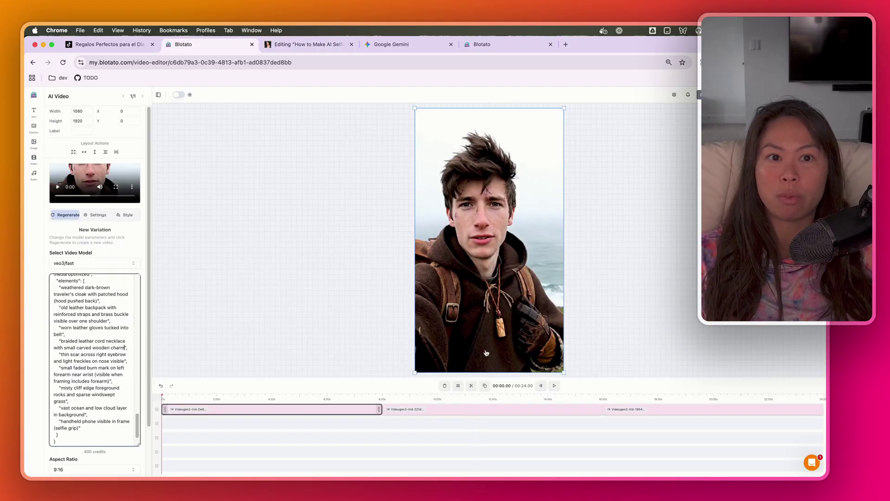
click(504, 47)
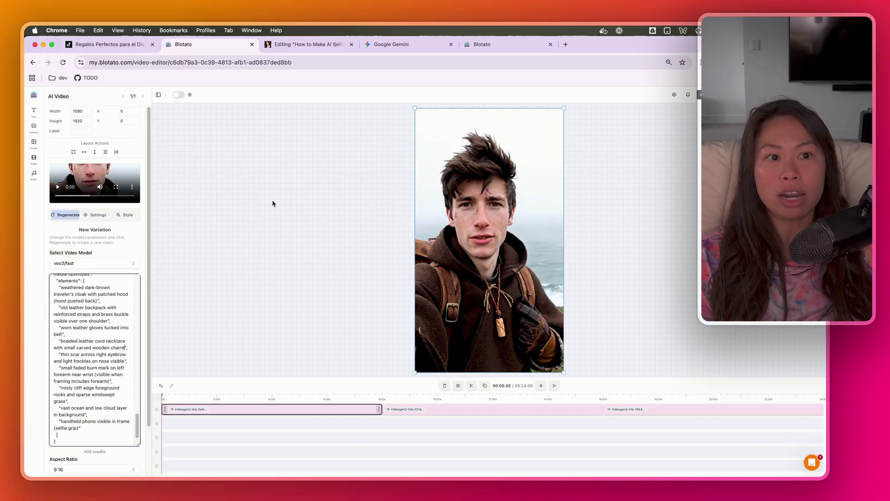
click(327, 48)
scroll(463, 388, down, 4)
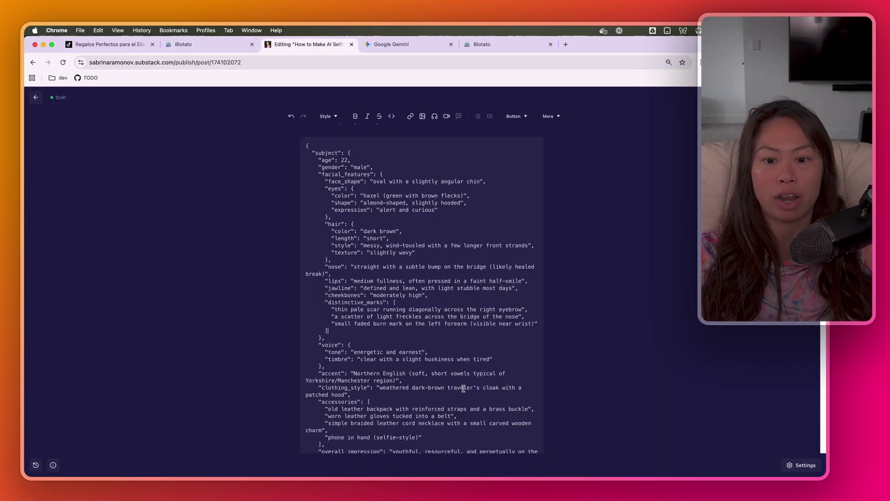
scroll(451, 389, down, 15)
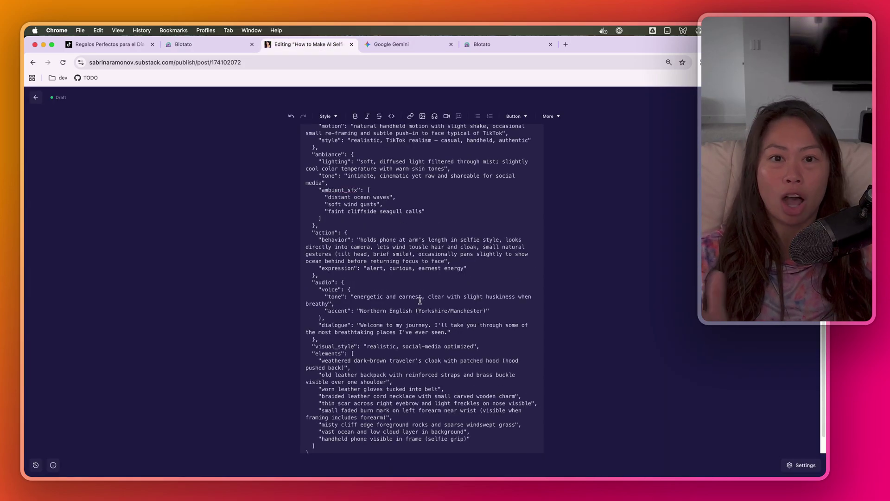
Step: In Gemini, scroll to the generated seaside traveler selfie video and play it
click(417, 46)
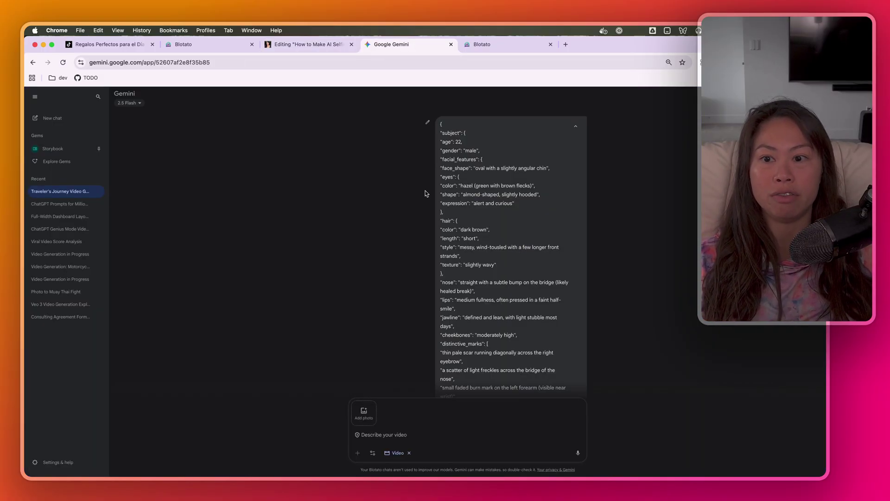
click(139, 62)
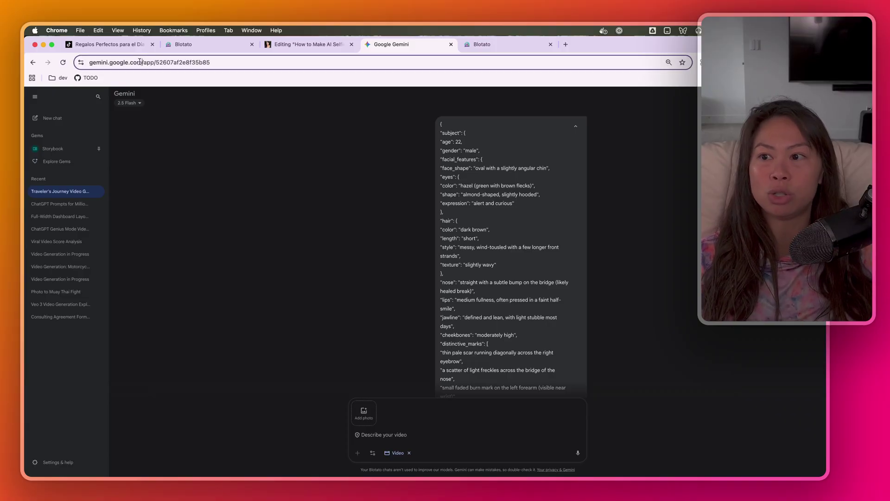
double_click(139, 62)
click(526, 181)
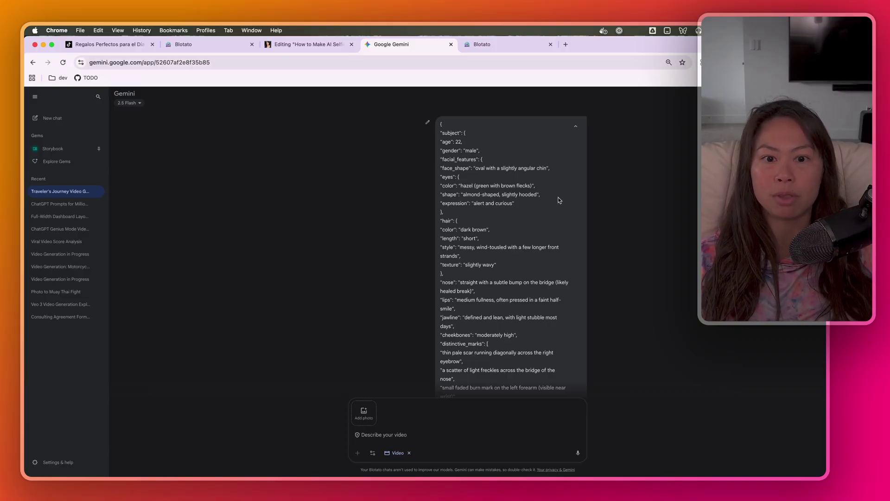
scroll(507, 197, down, 2)
scroll(506, 198, down, 15)
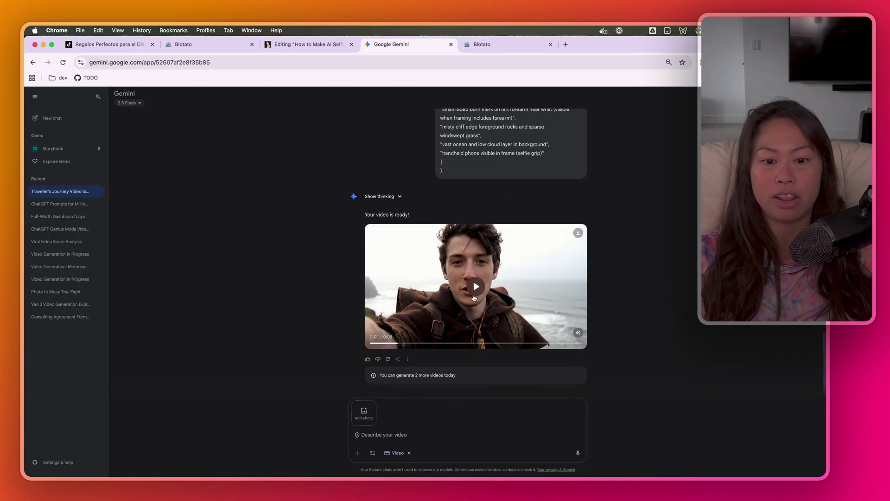
click(475, 289)
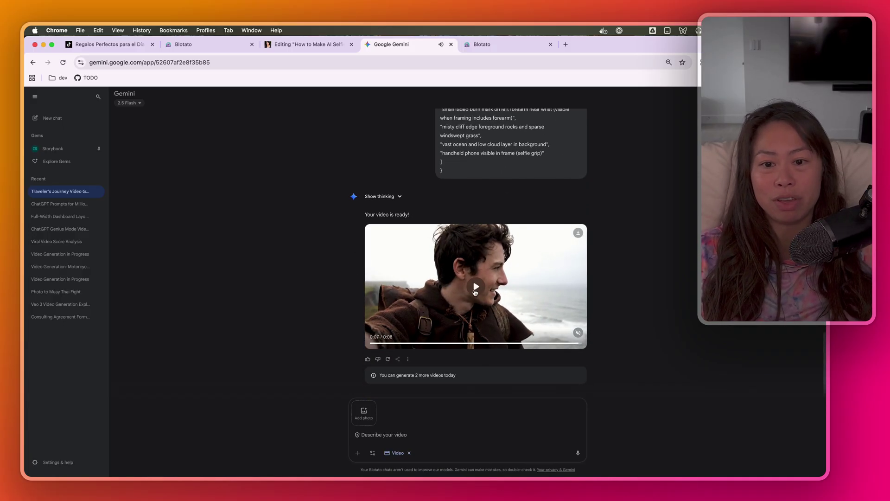
scroll(475, 289, up, 5)
scroll(475, 290, up, 1)
Step: Jump the Blotato editor to the third clip, revisit Gemini, then show the My Videos library
click(183, 44)
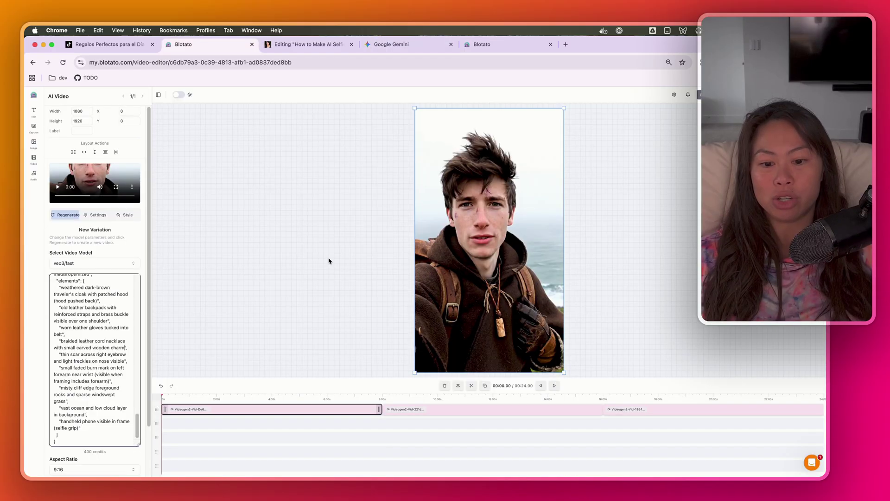
click(627, 398)
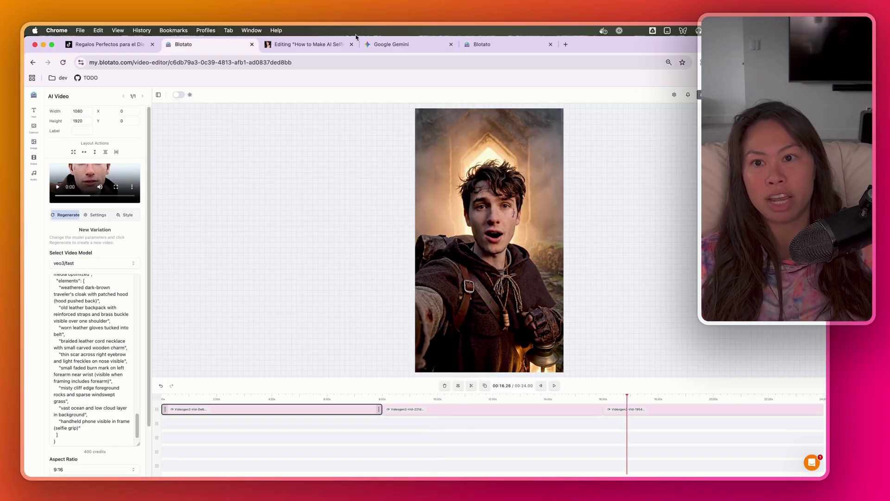
click(417, 47)
scroll(510, 235, up, 1)
scroll(478, 214, up, 10)
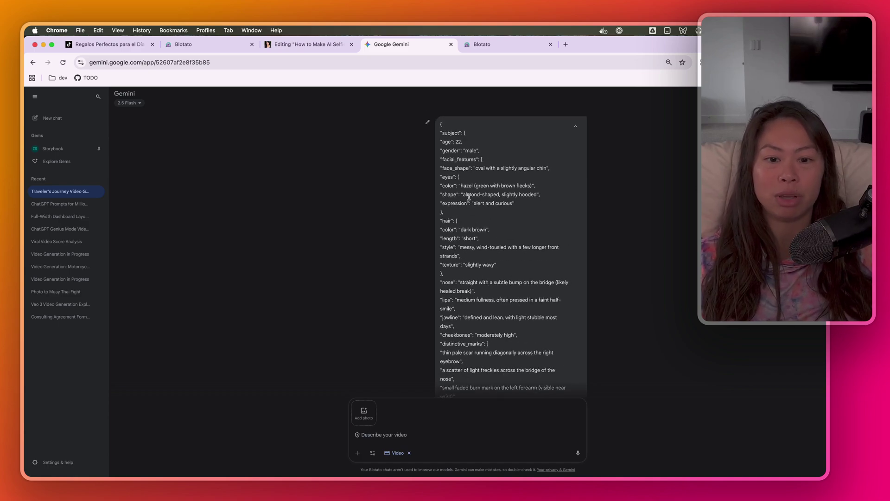
scroll(469, 197, down, 10)
key(ctrl+Tab)
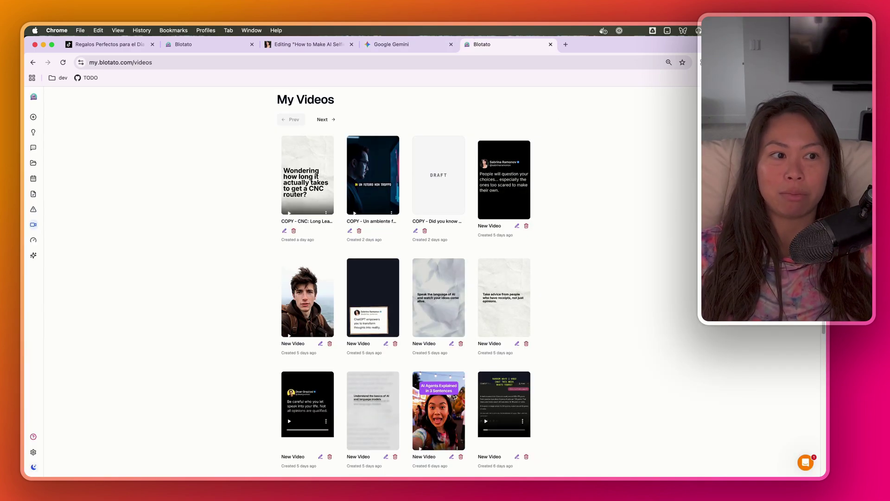
Step: Start a new video from the AI Selfie Talking Video with Consistent Character template
click(33, 117)
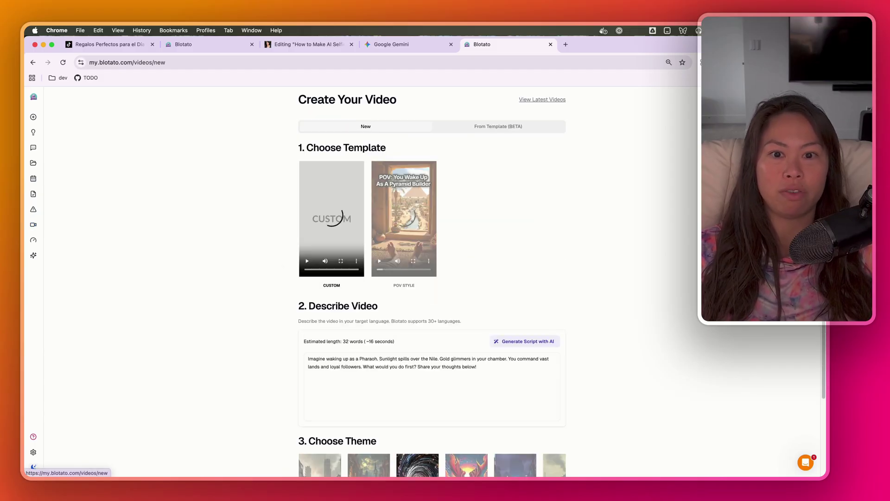
click(485, 131)
click(473, 155)
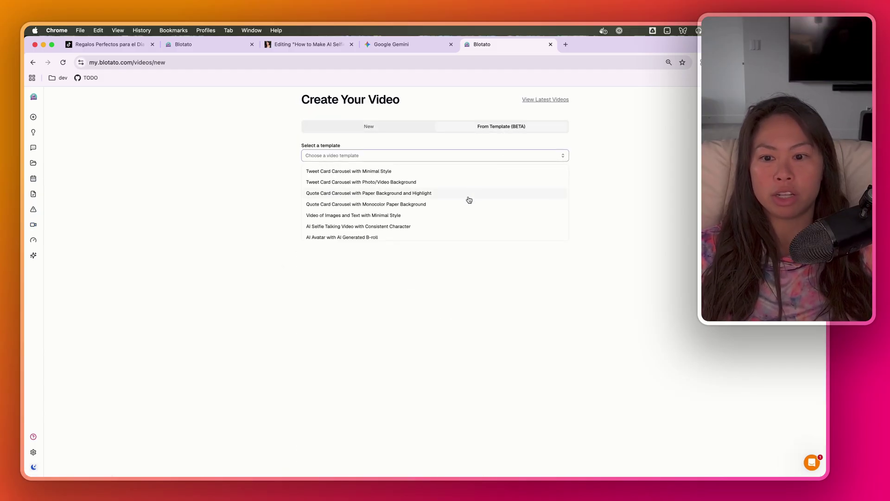
click(461, 226)
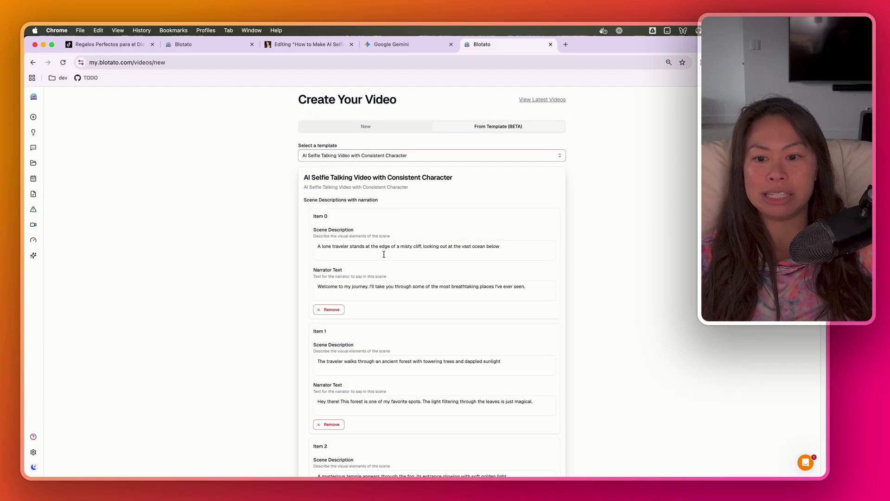
Step: Write scene one: the character is in a serene rural farm being chased by a cow, with a self-introduction narration
scroll(384, 242, down, 10)
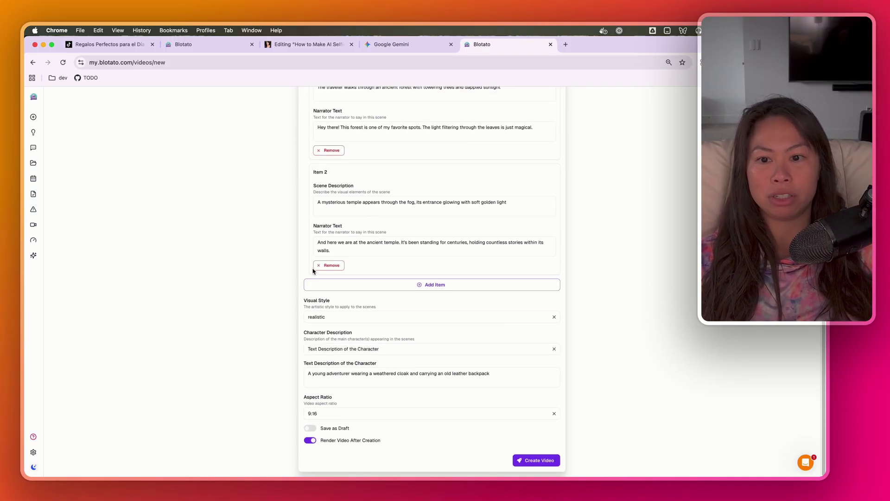
scroll(315, 273, up, 7)
scroll(314, 273, up, 3)
drag(317, 230, 358, 230)
text(Sabrina stands at the edge of a misty cliff, looking out at the vast ocean below)
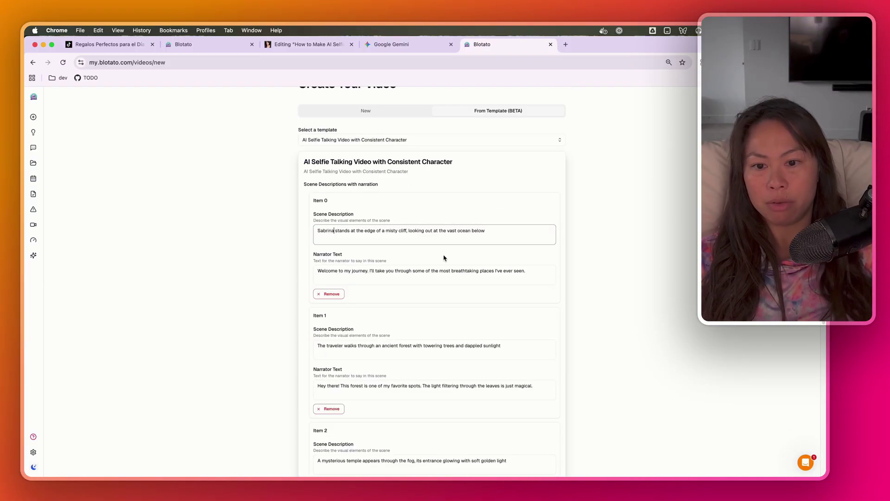
key(super+shift+Down)
key(BackSpace)
text(stands in )
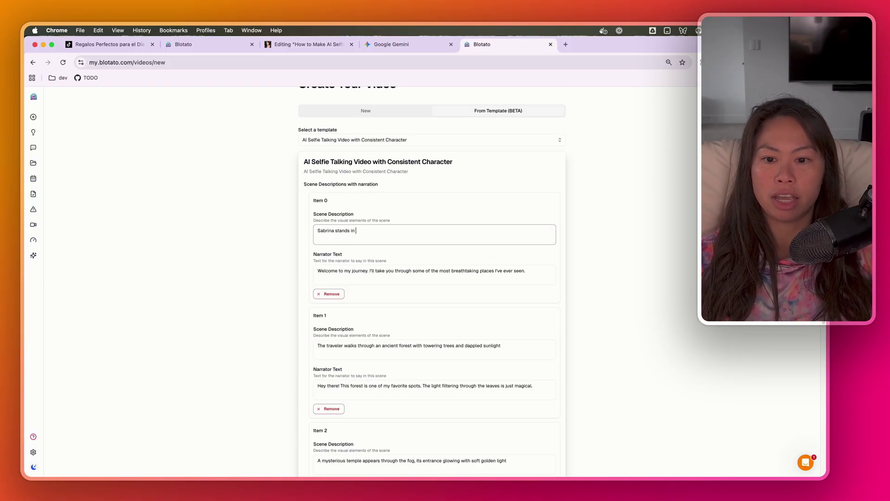
text(a serene rural farm)
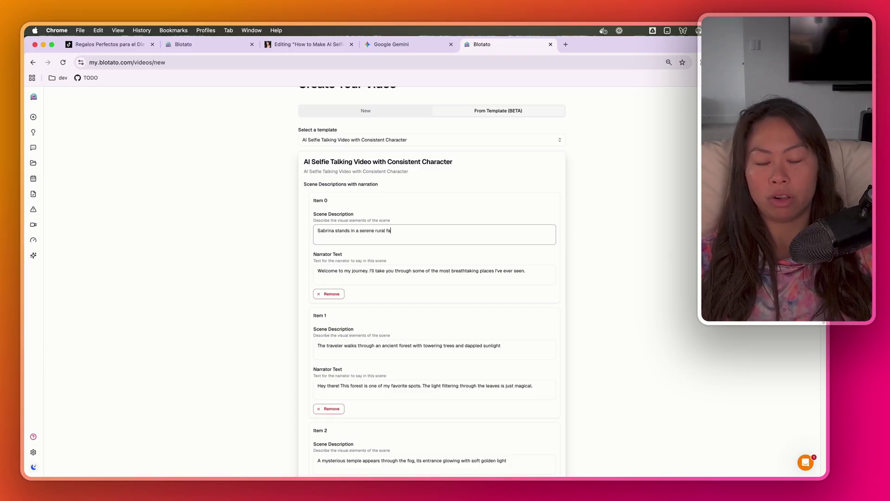
double_click(343, 230)
text(is)
click(407, 231)
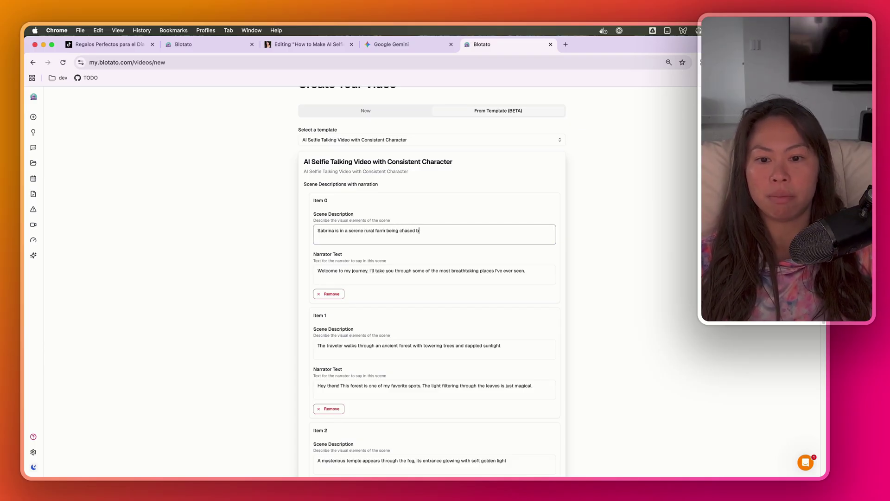
text(being chased by a cow)
drag(526, 271, 315, 269)
text(HI my name is Sa)
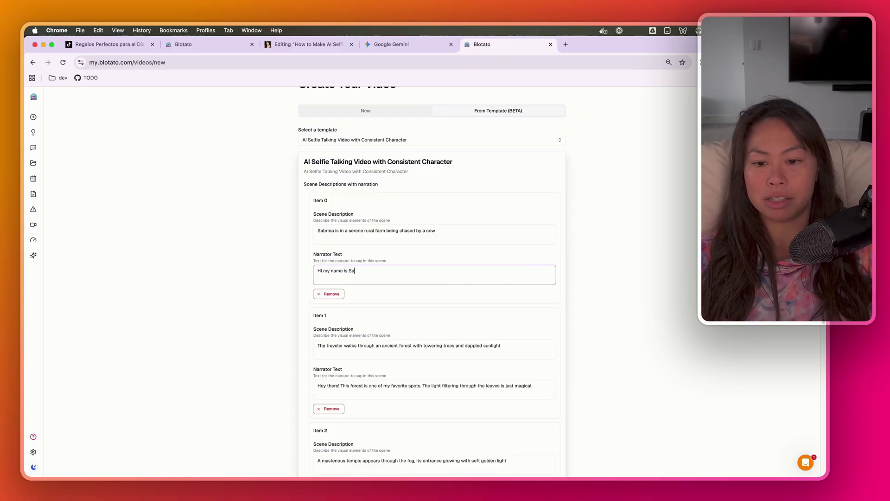
text(brina dn I lik)
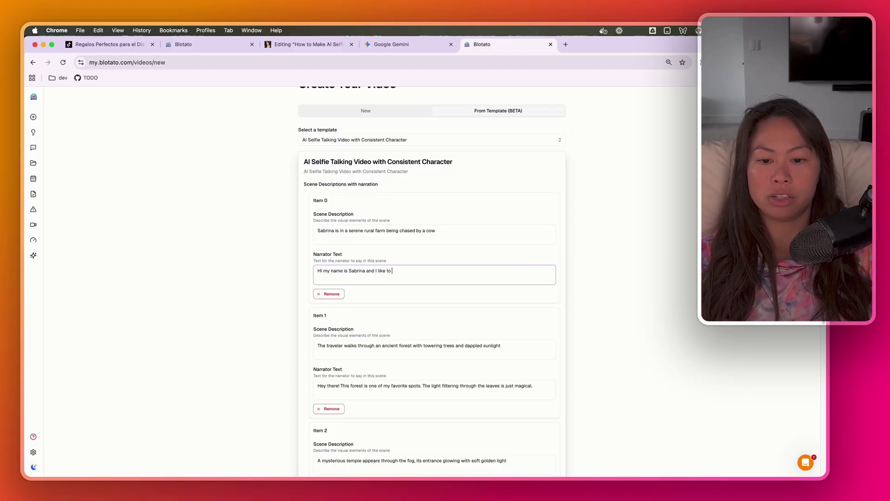
text(e to teach millions of people how to use AI)
Step: Write scene two's description and narration 'It's really fun making AI videos in my app, Blotato'
scroll(354, 201, down, 2)
drag(317, 201, 441, 201)
scroll(542, 311, down, 1)
triple_click(542, 311)
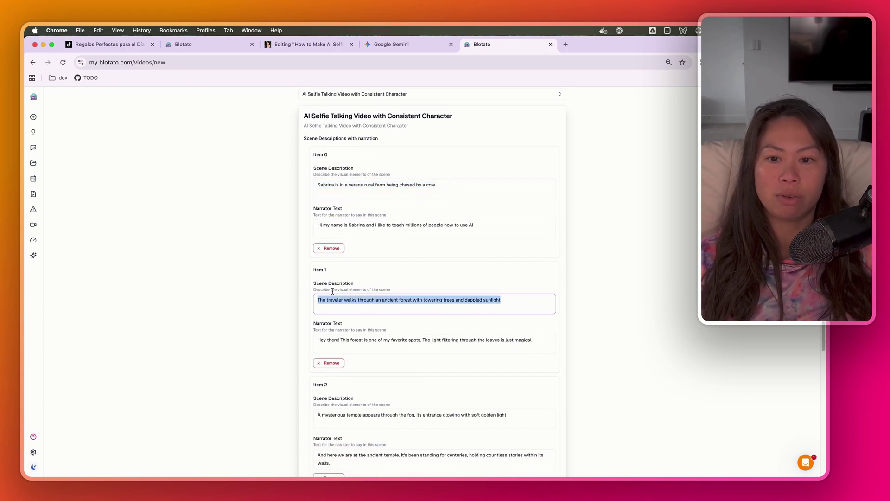
text(Sabrina stands atop the rim of a volcano, lava p)
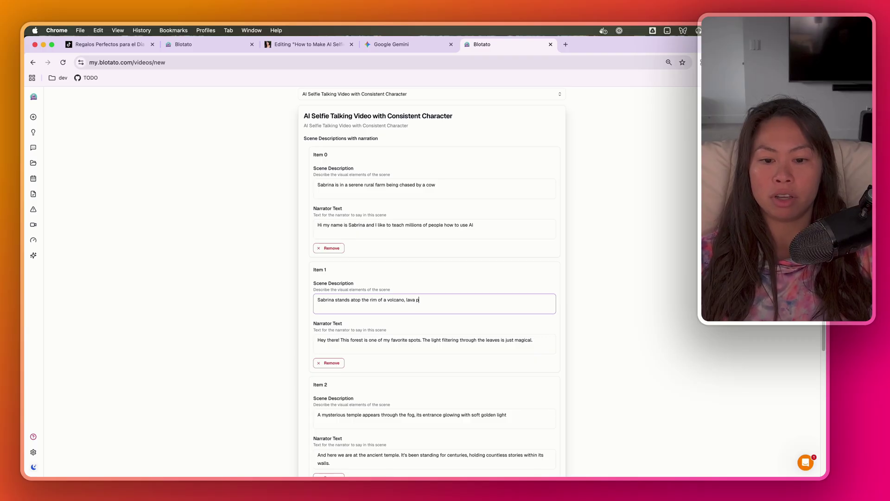
key(BackSpace)
text(spewing forth behind her)
key(Tab)
text(It's really fun makin)
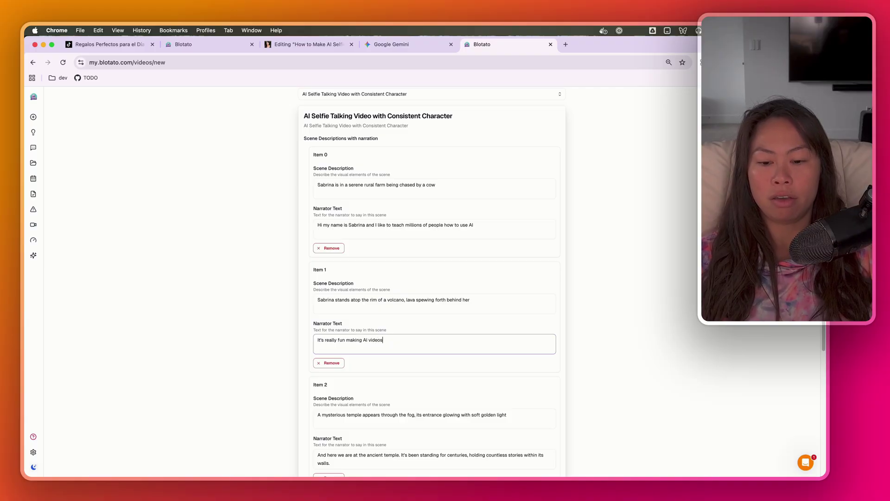
text(g AI videos in my app, Blotato)
Step: Append ', everyone should try it!' to scene two's narration and start editing scene three's description
scroll(446, 315, down, 1)
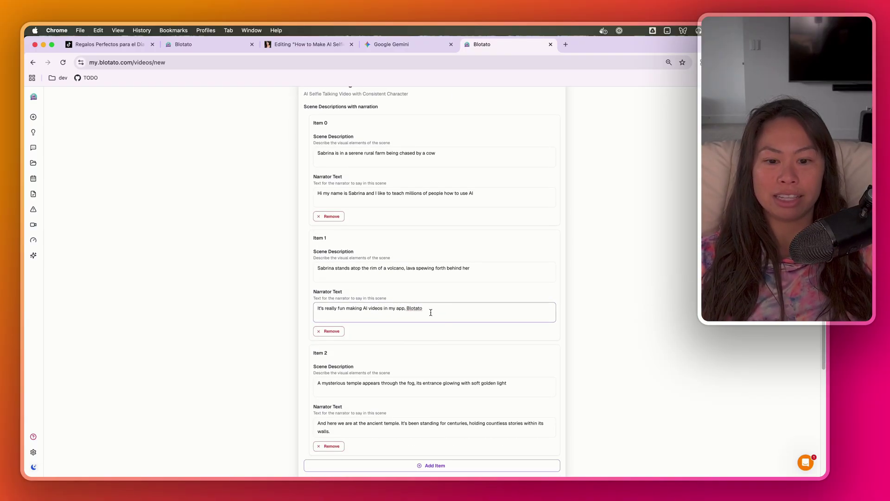
scroll(431, 312, down, 1)
scroll(430, 312, down, 5)
text(, everyone should try it!)
double_click(319, 202)
Step: Begin scene three's temple description and set Character Description to Image Reference of the Character
text(Sabrina stands inside a)
click(332, 349)
click(332, 378)
Step: Upload the headshot file as the character reference, then return to the Substack draft
click(332, 378)
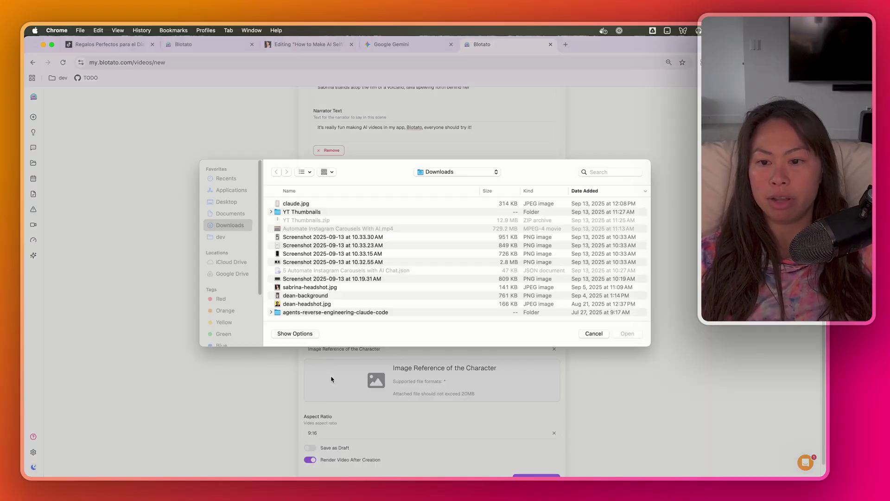
double_click(283, 346)
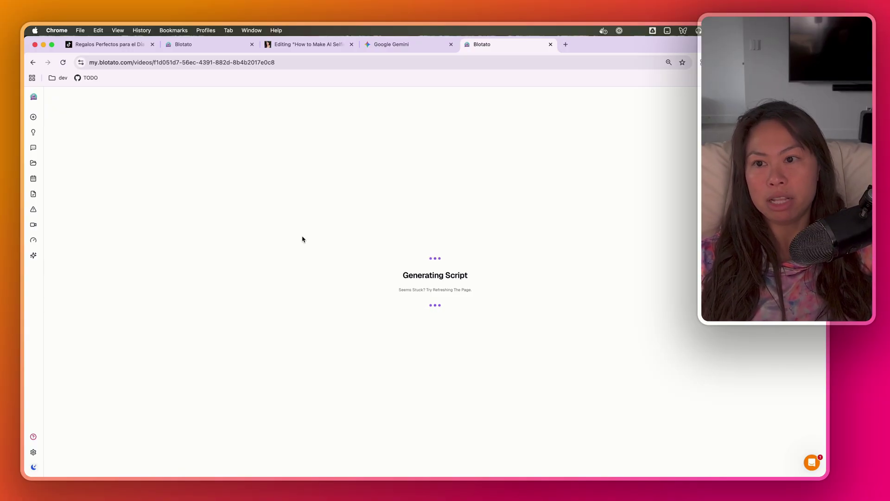
click(306, 44)
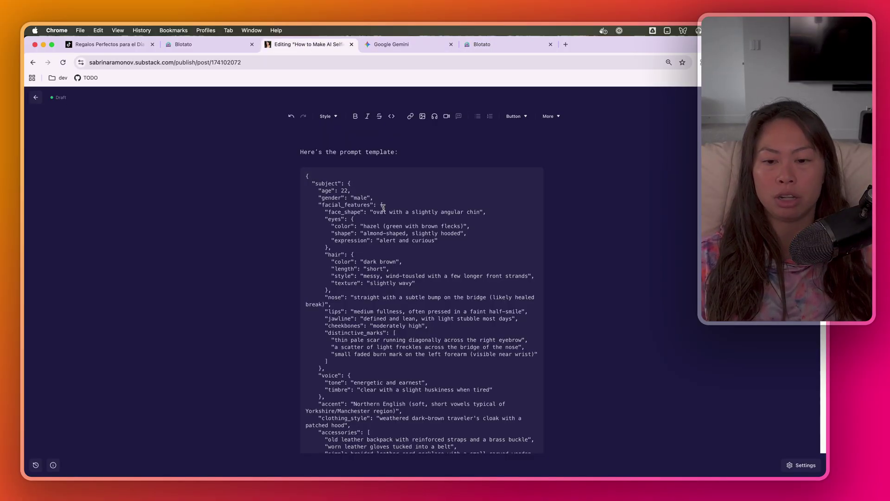
scroll(383, 207, down, 5)
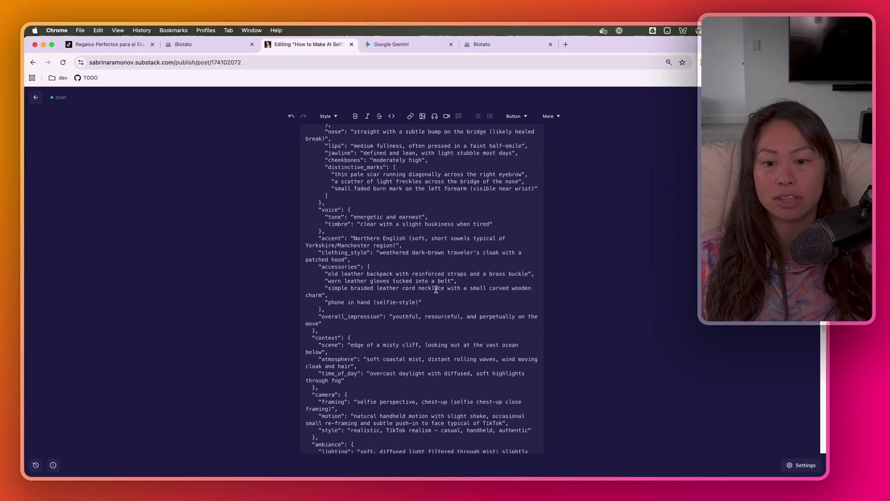
Step: Scroll through the JSON prompt template in the Substack post
scroll(439, 295, down, 3)
scroll(394, 194, up, 9)
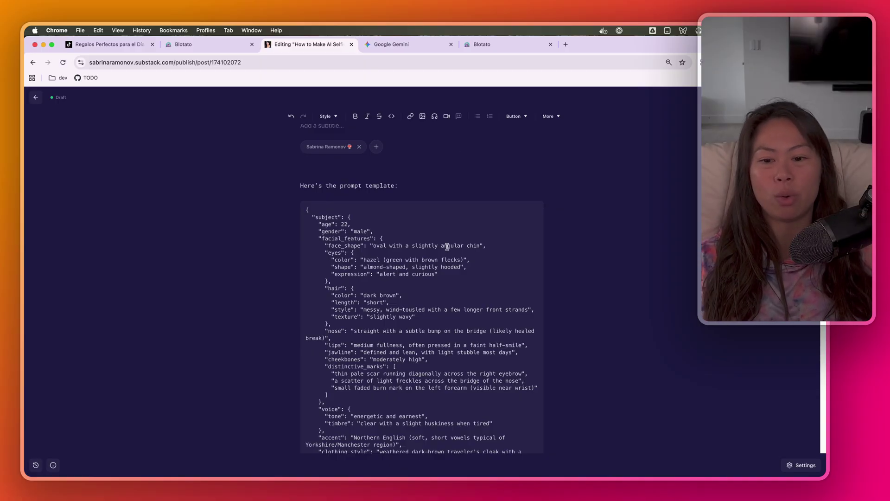
scroll(448, 236, down, 2)
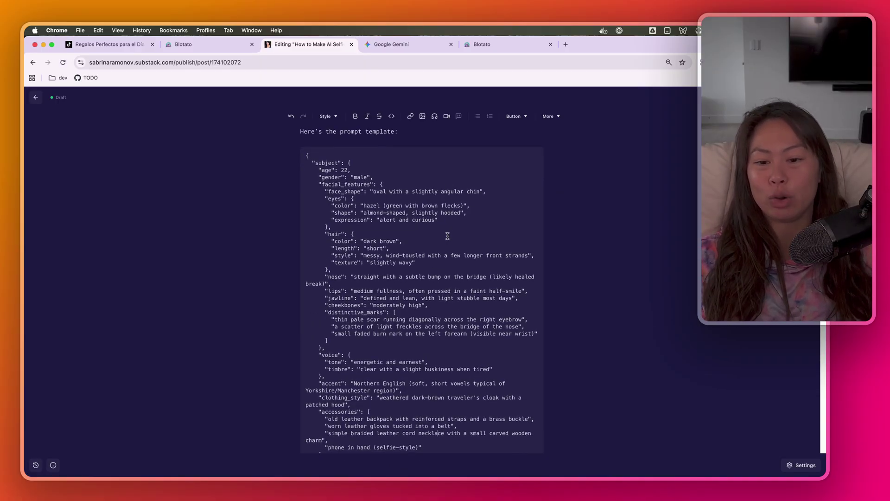
scroll(448, 235, down, 8)
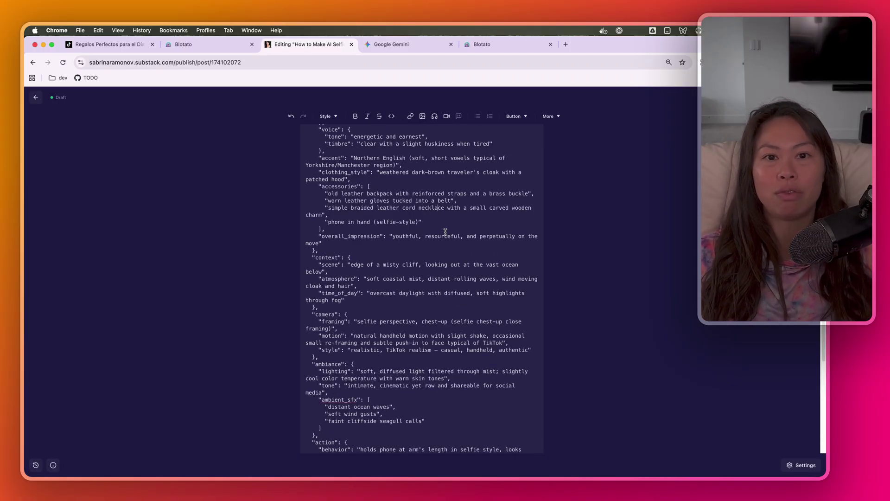
scroll(460, 186, down, 1)
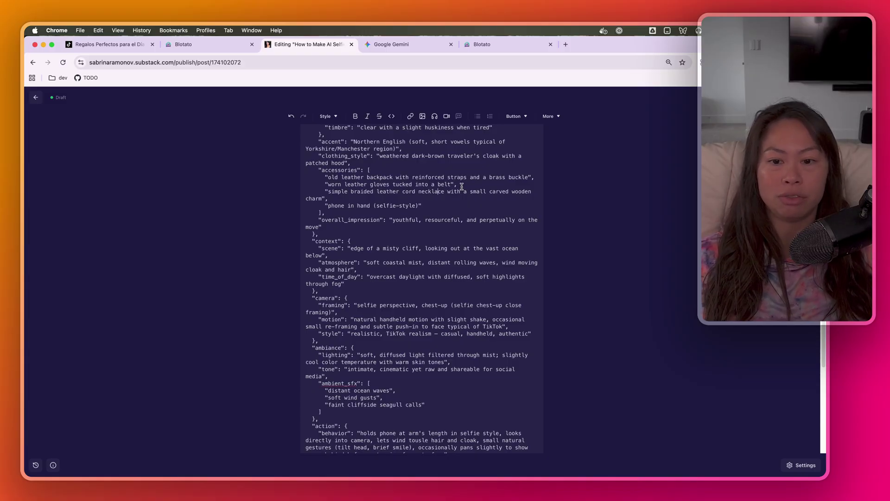
scroll(462, 186, down, 2)
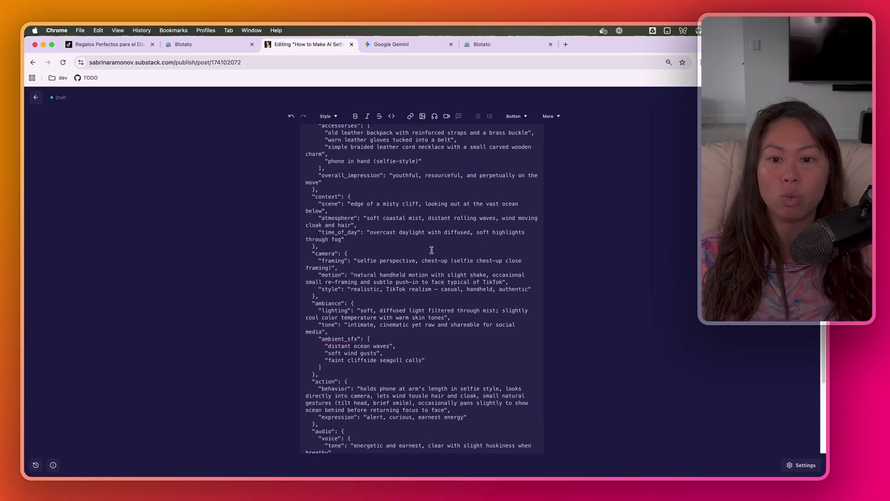
scroll(396, 231, down, 9)
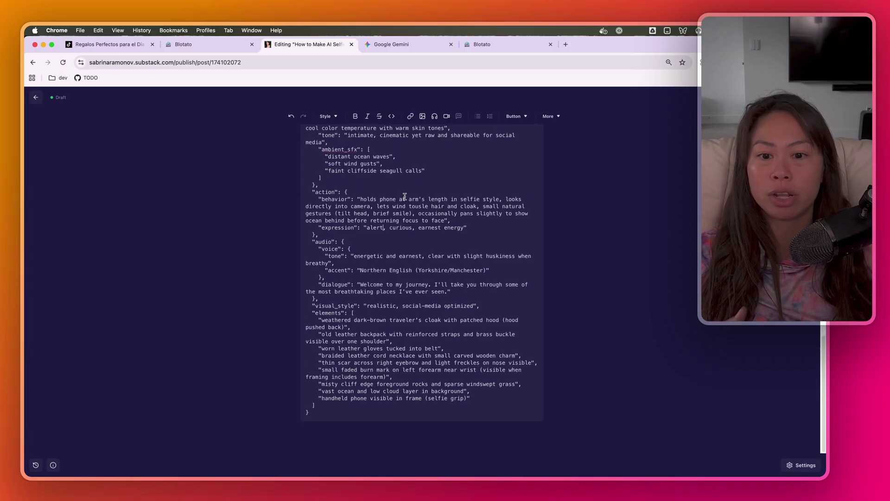
scroll(405, 197, up, 15)
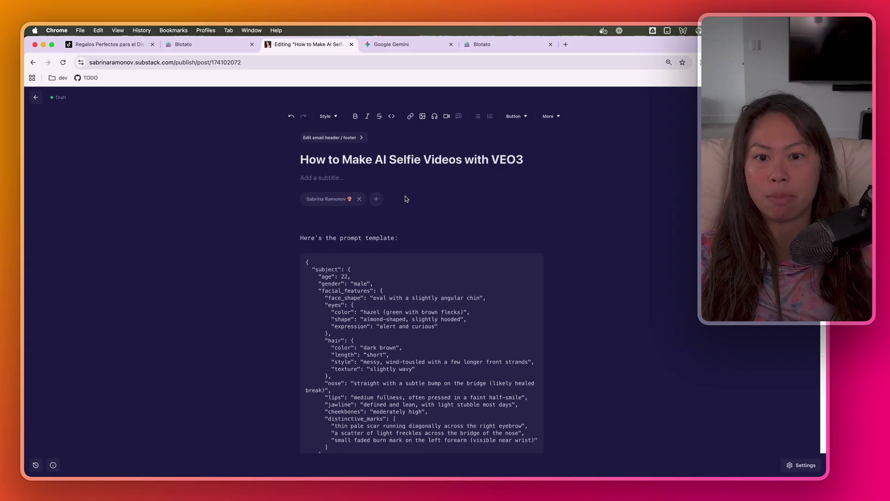
Step: Load the personal website in a new browser tab, then close that tab
click(565, 44)
text(sabrina.d)
key(Return)
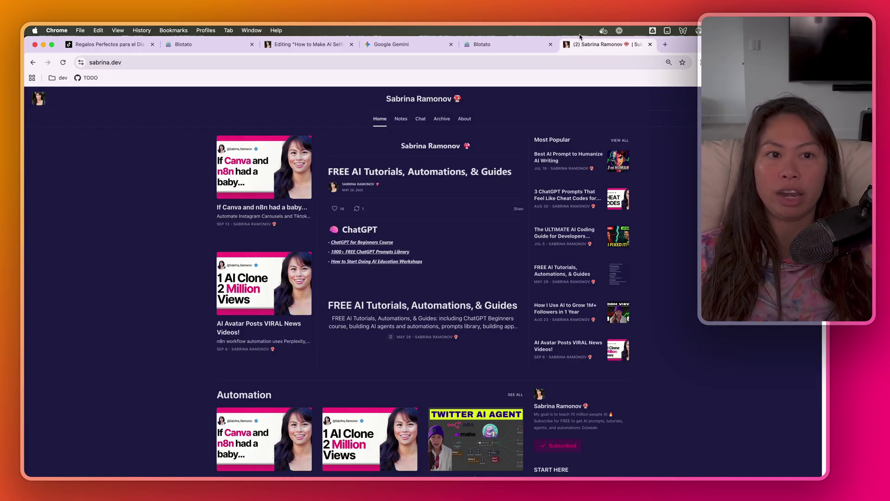
click(650, 45)
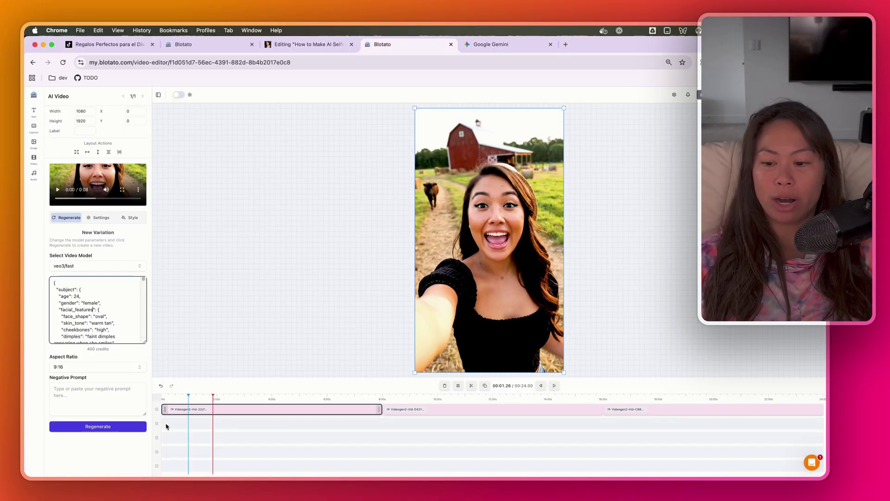
Step: Expand the first clip's video prompt and move playback to the very beginning
click(172, 424)
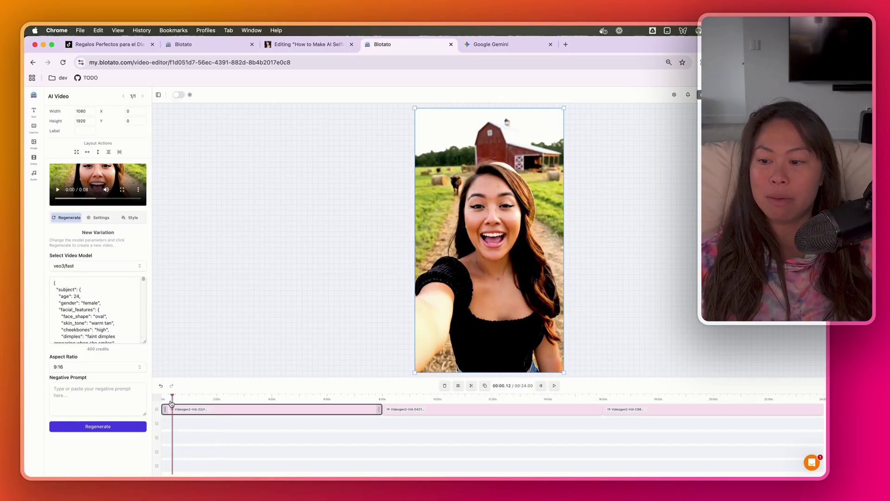
scroll(142, 280, down, 5)
click(130, 334)
scroll(130, 377, down, 10)
click(183, 398)
click(170, 399)
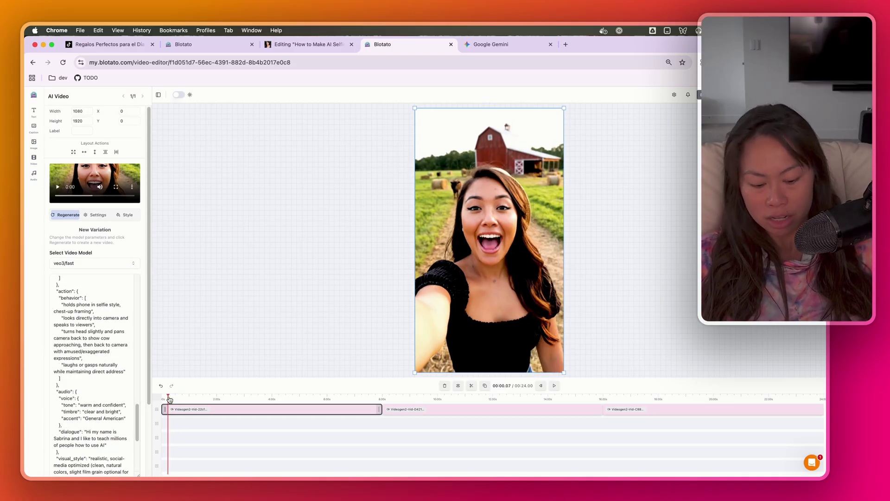
Step: Preview the farm clip, pause it, and jump to the end of clip one
click(554, 386)
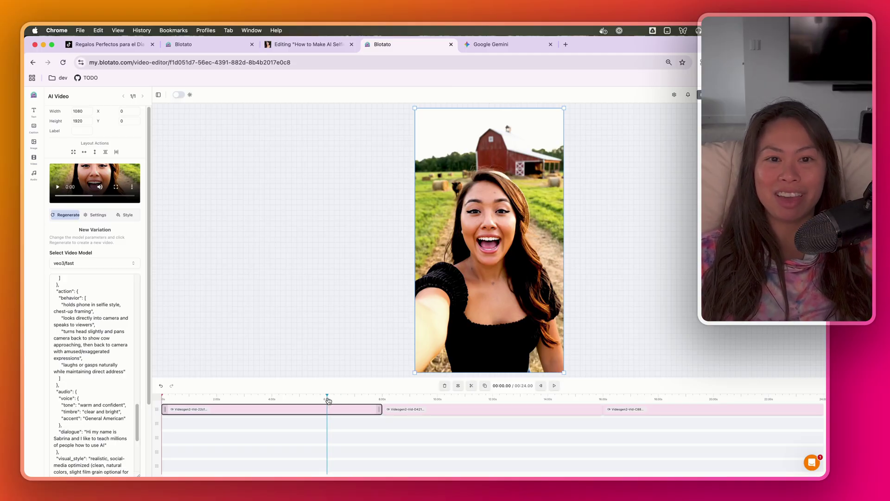
click(492, 44)
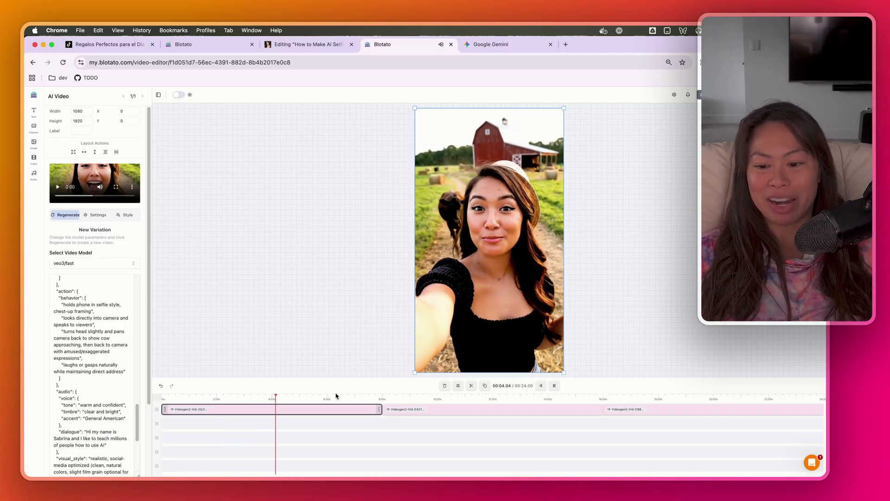
key(space)
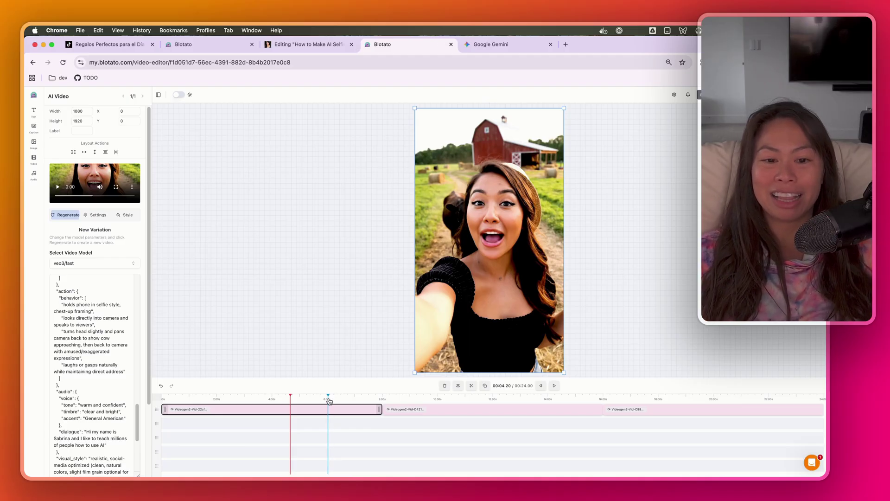
scroll(124, 398, up, 10)
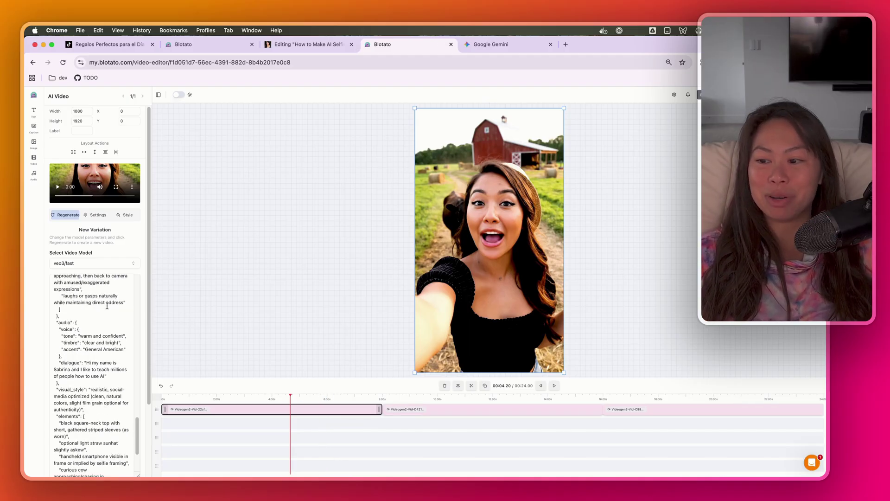
click(371, 409)
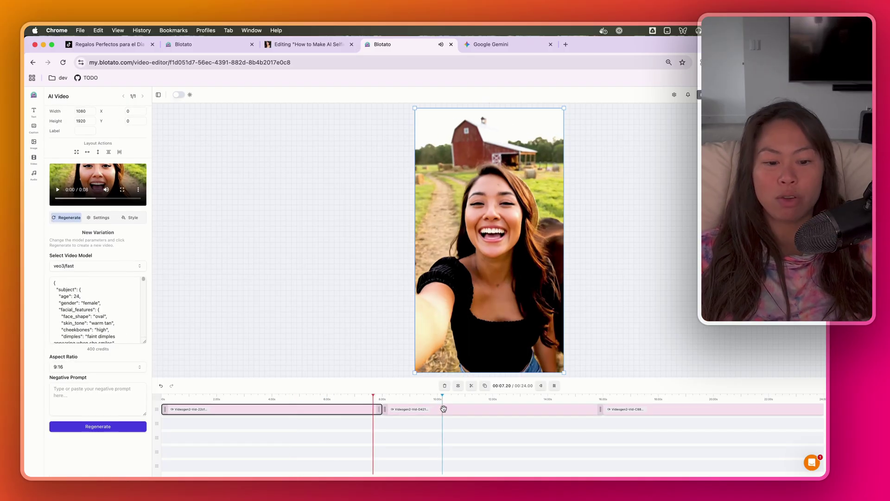
Step: Trim the volcano clip's end near 12 seconds, remove the gap, and replay the sequence
click(529, 400)
key(space)
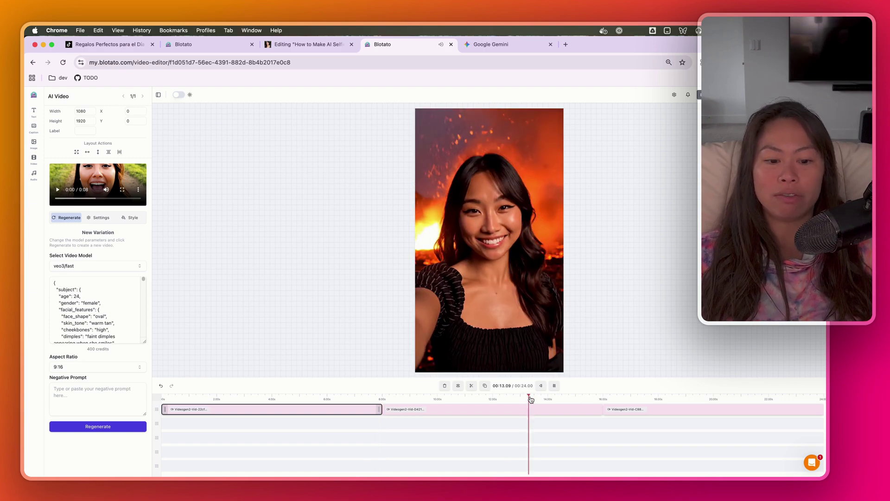
click(501, 399)
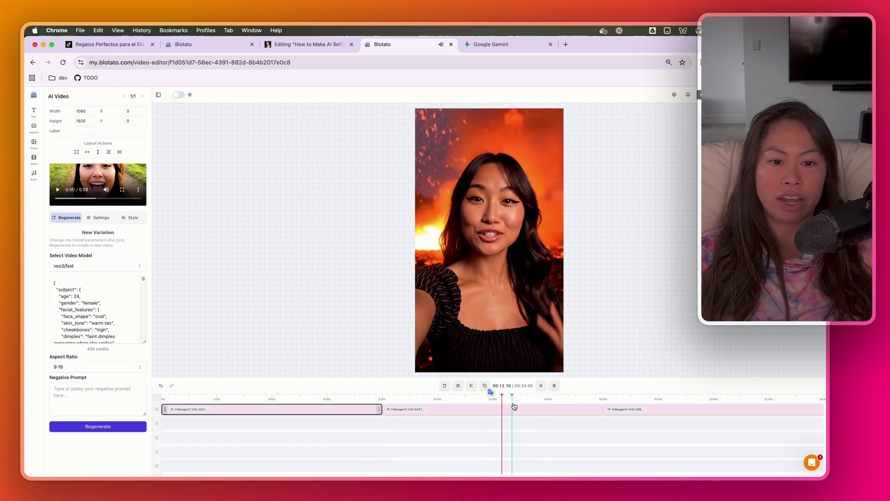
click(590, 411)
drag(590, 411, 531, 411)
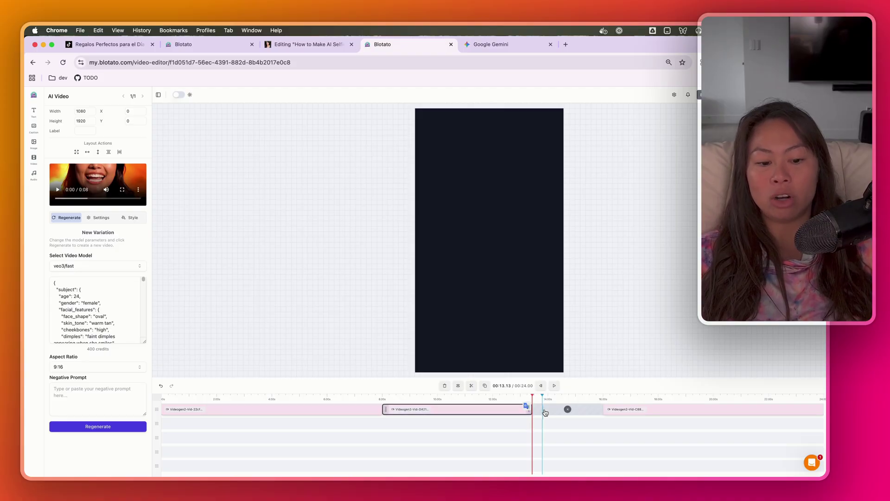
click(568, 410)
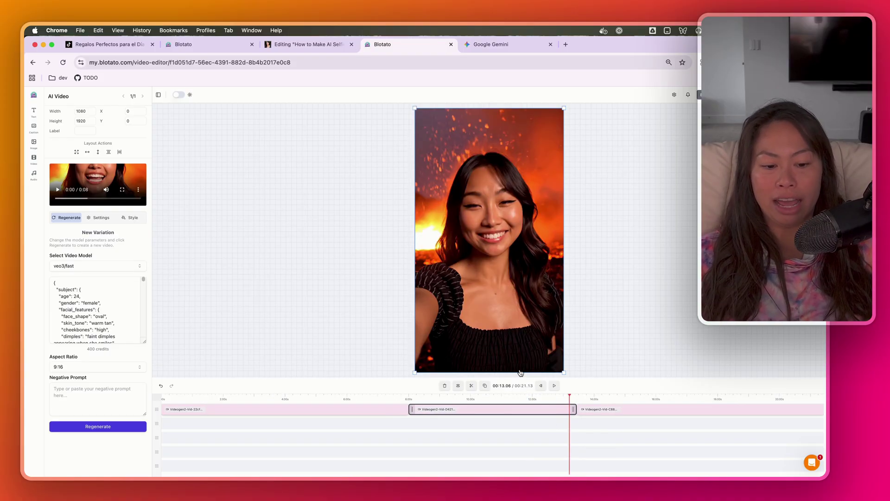
key(space)
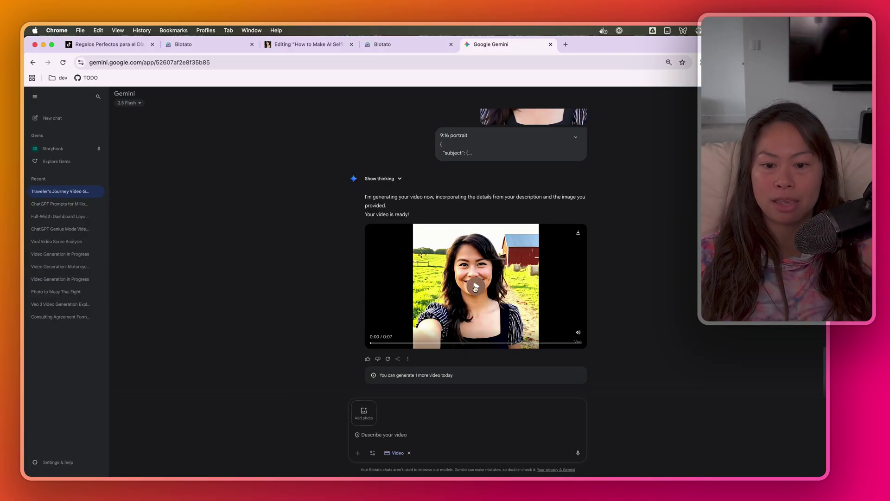
Step: Play Gemini's 7-second farm selfie video, then go back to the Substack prompt template
click(476, 286)
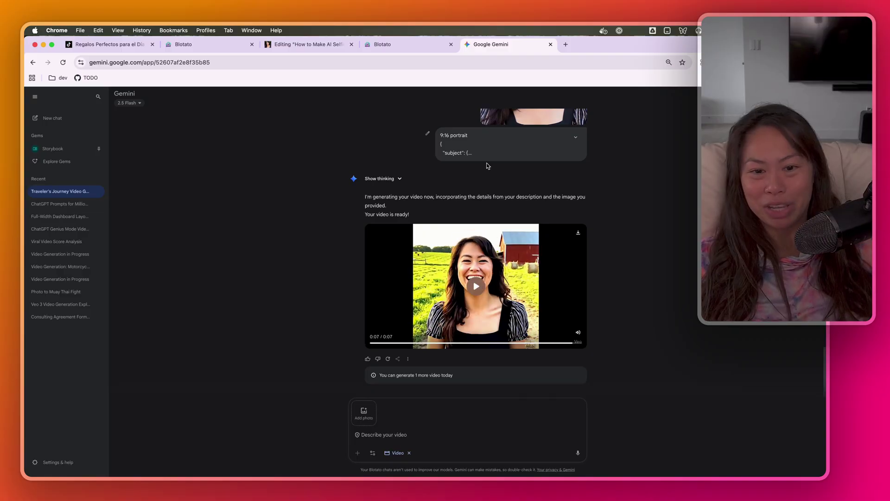
scroll(536, 198, up, 3)
click(306, 44)
scroll(412, 343, down, 10)
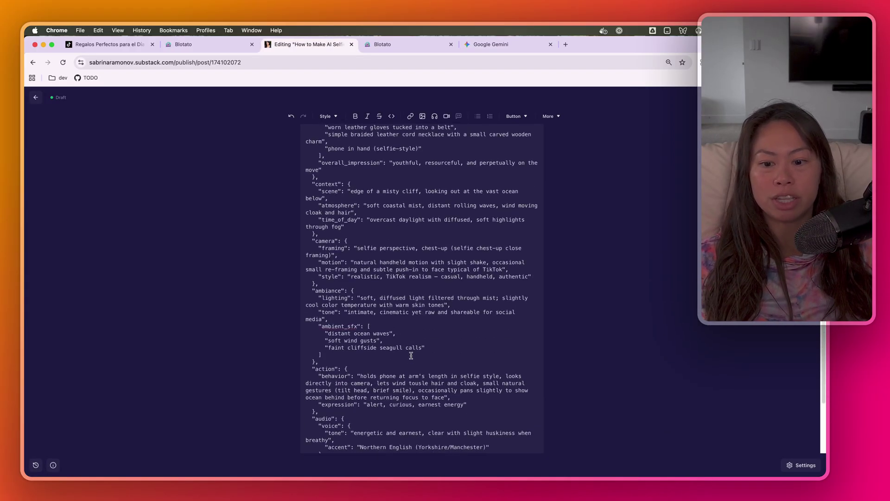
scroll(411, 354, down, 2)
scroll(457, 265, up, 2)
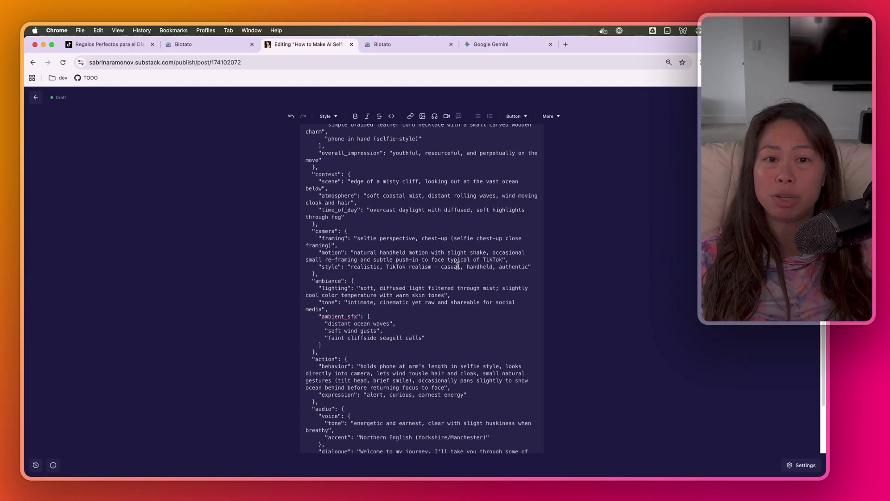
scroll(457, 265, down, 3)
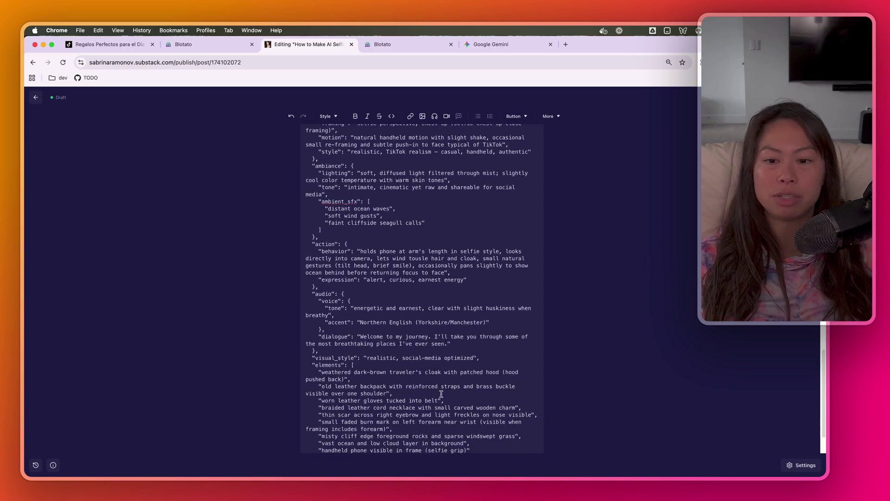
scroll(346, 254, up, 15)
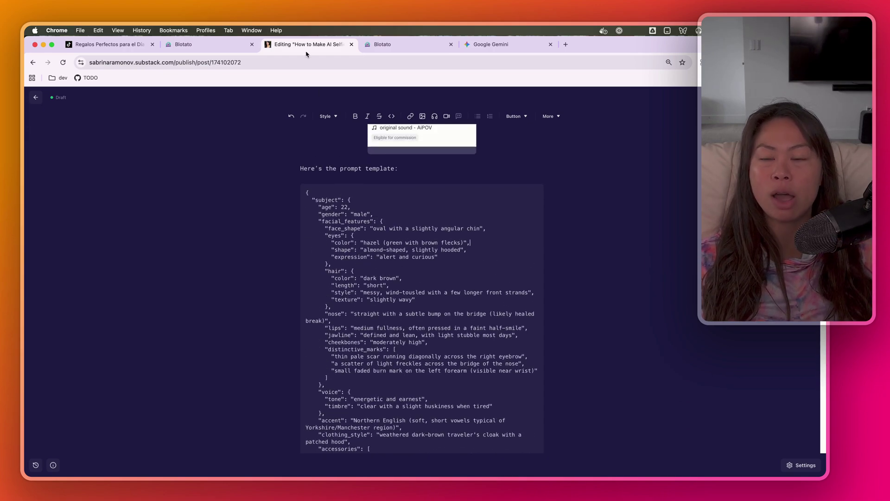
click(498, 52)
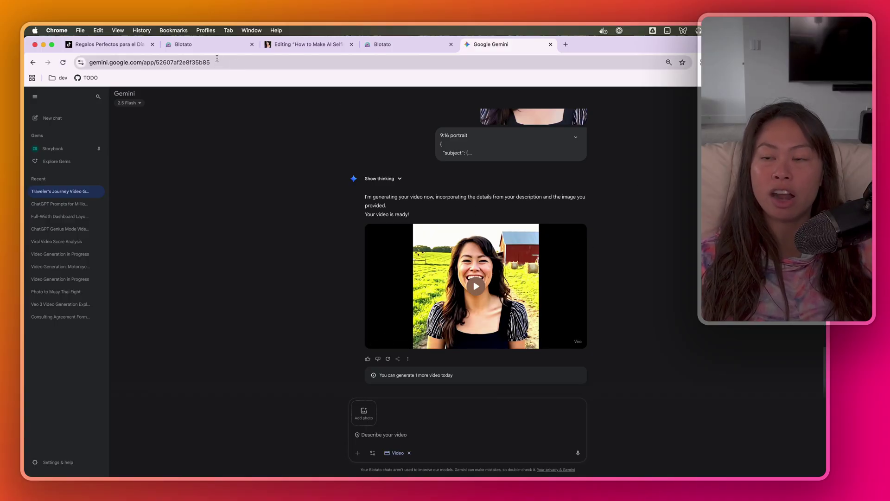
click(225, 44)
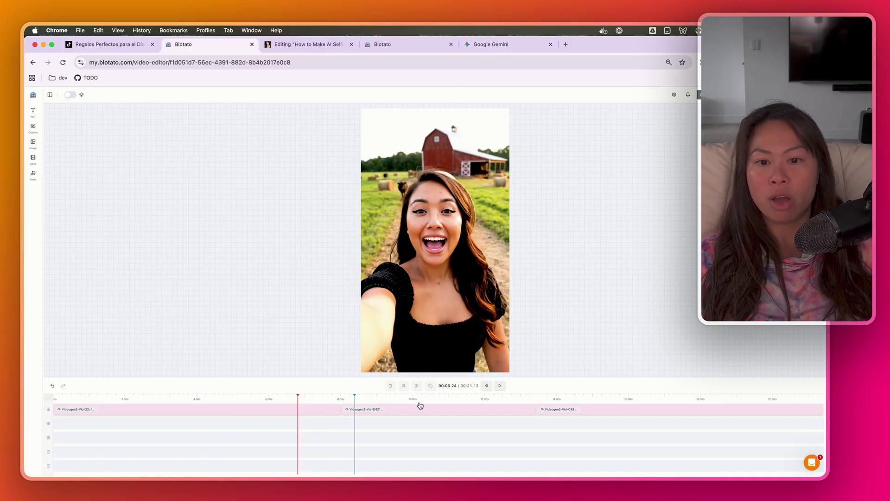
click(298, 397)
click(441, 397)
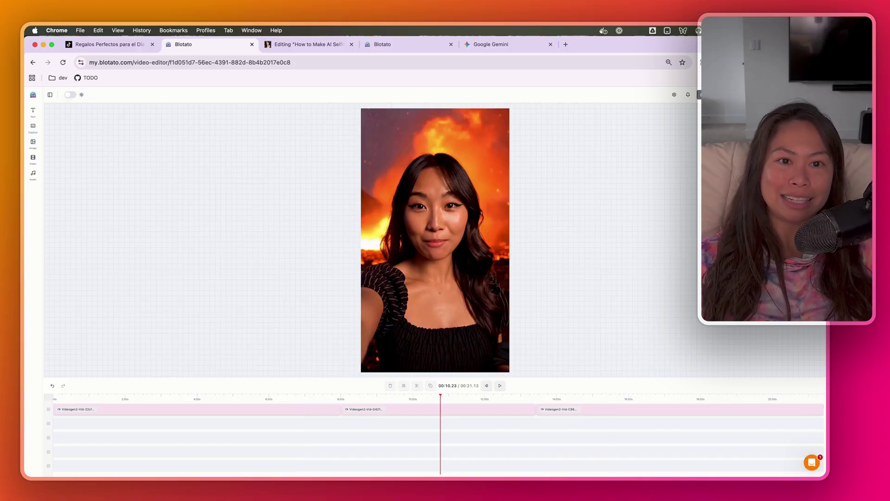
key(ctrl+Tab)
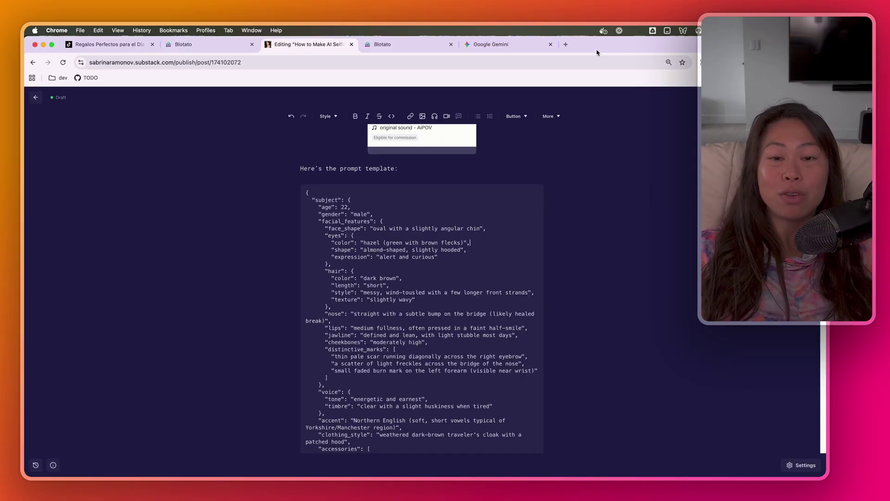